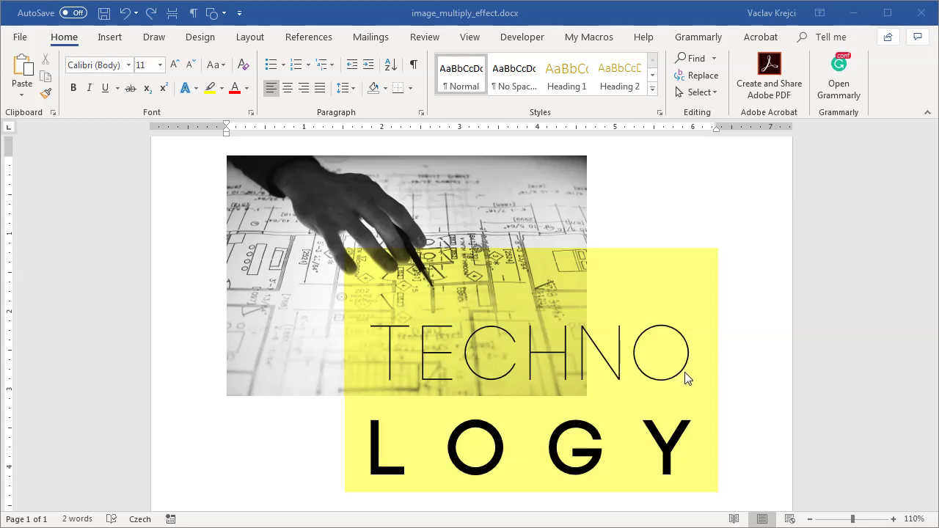
Try justified alignment on all the text in the TECHNO LOGY text box and undo it
{"action": "left_click", "coordinate": [560, 14]}
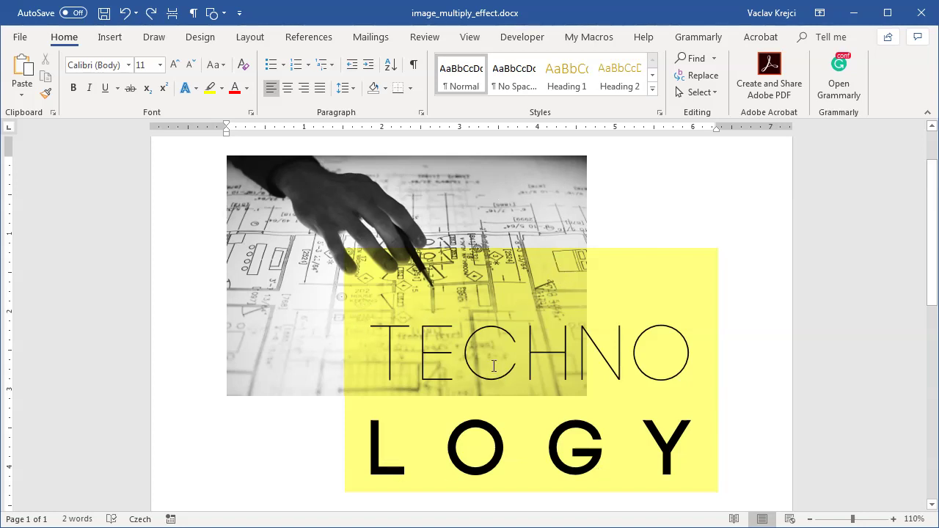
{"action": "left_click", "coordinate": [487, 331]}
{"action": "key", "text": "ctrl+a"}
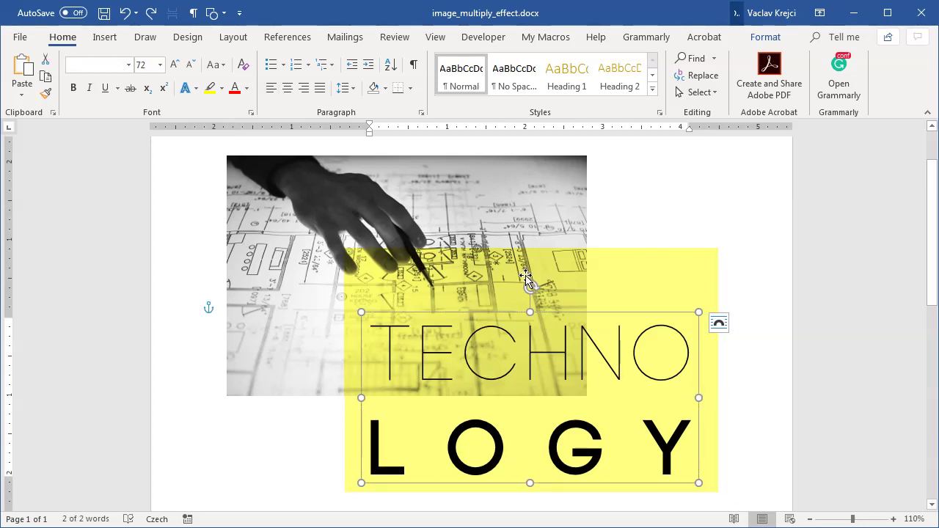
{"action": "left_click", "coordinate": [320, 89]}
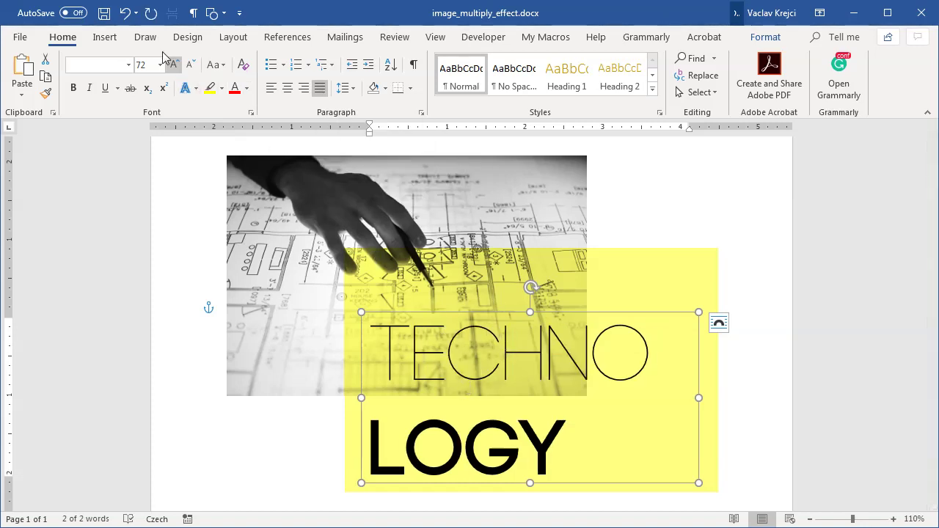
{"action": "left_click", "coordinate": [125, 12]}
{"action": "left_click", "coordinate": [603, 235]}
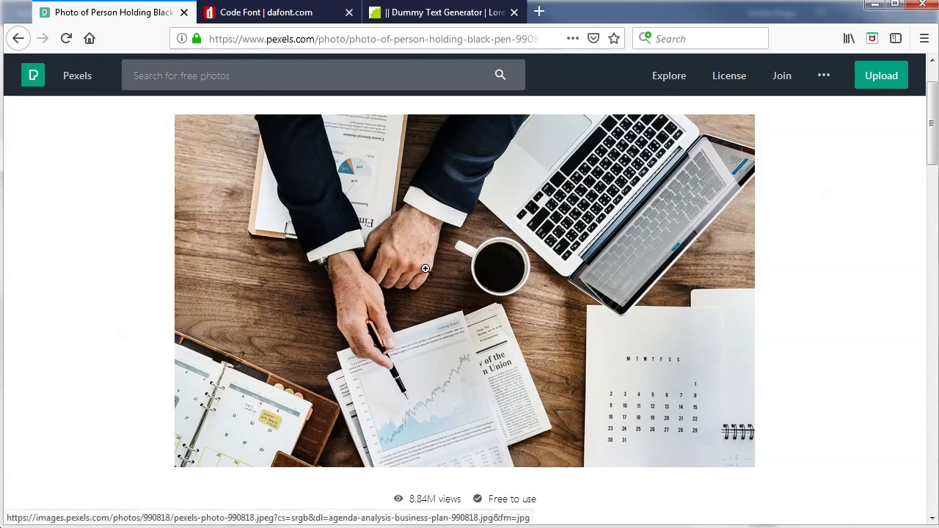
Copy the photo of the person holding a black pen from its Pexels page and display its download size options
{"action": "right_click", "coordinate": [427, 218]}
{"action": "left_click", "coordinate": [506, 368]}
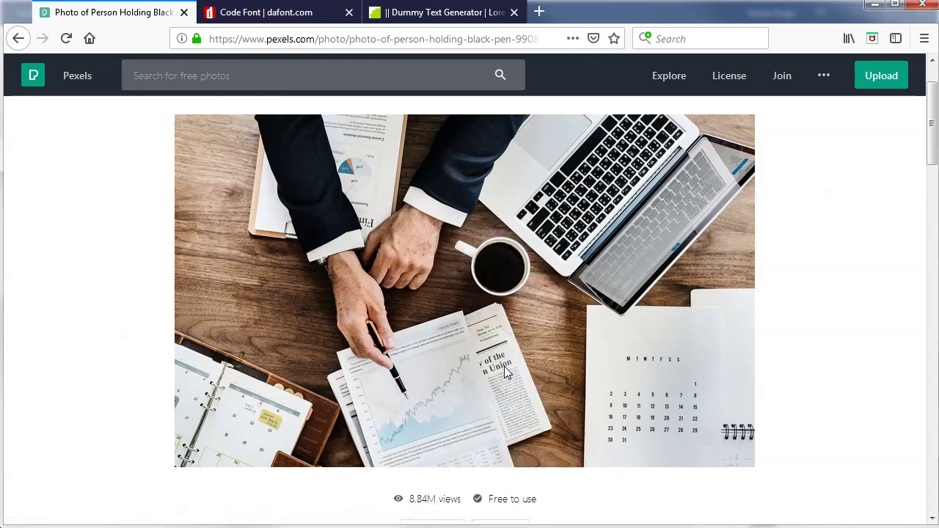
{"action": "scroll", "coordinate": [935, 152], "scroll_direction": "up", "scroll_amount": 1}
{"action": "left_click", "coordinate": [855, 145]}
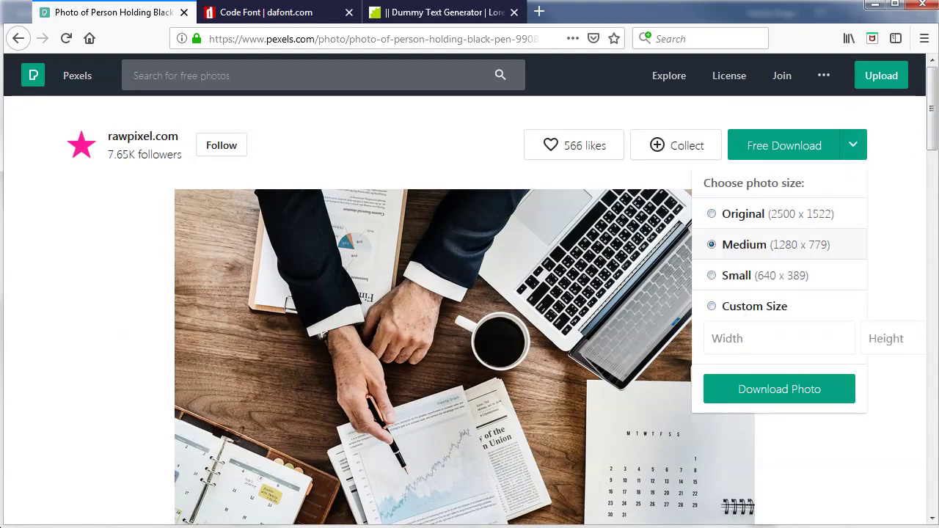
Switch to the blank Word document, paste the copied photo and scale it down to about 4.57 by 2.78 inches
{"action": "key", "text": "alt+Tab"}
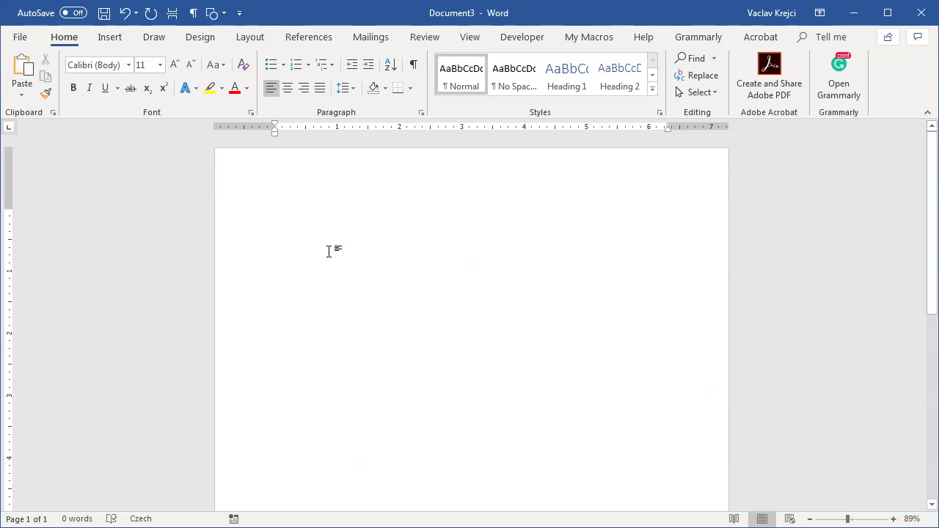
{"action": "left_click", "coordinate": [486, 299]}
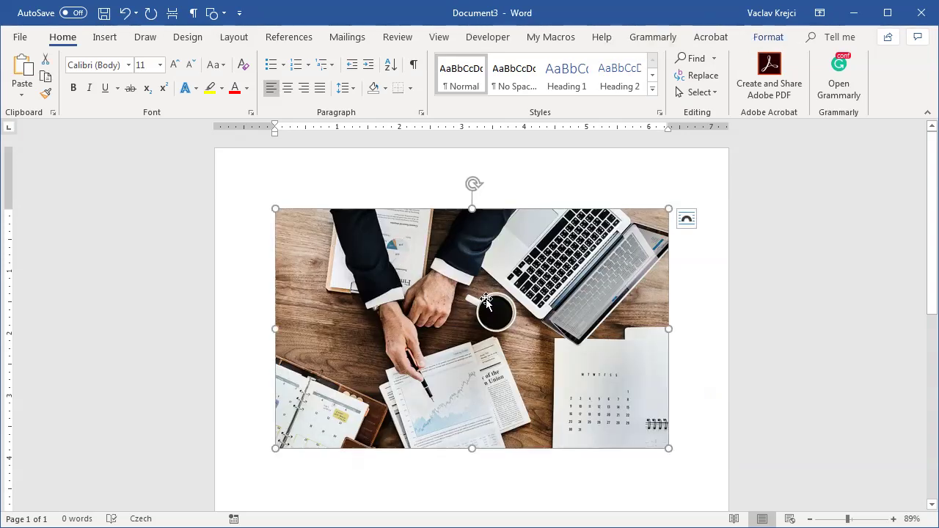
{"action": "left_click_drag", "start_coordinate": [670, 448], "coordinate": [560, 382]}
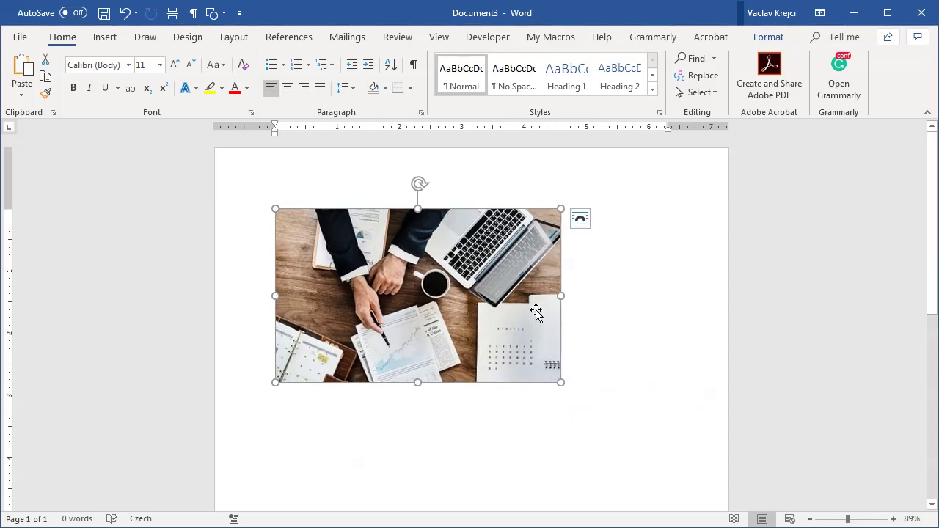
Shift the picture down the page with blank lines above it
{"action": "left_click", "coordinate": [763, 37]}
{"action": "left_click", "coordinate": [595, 273]}
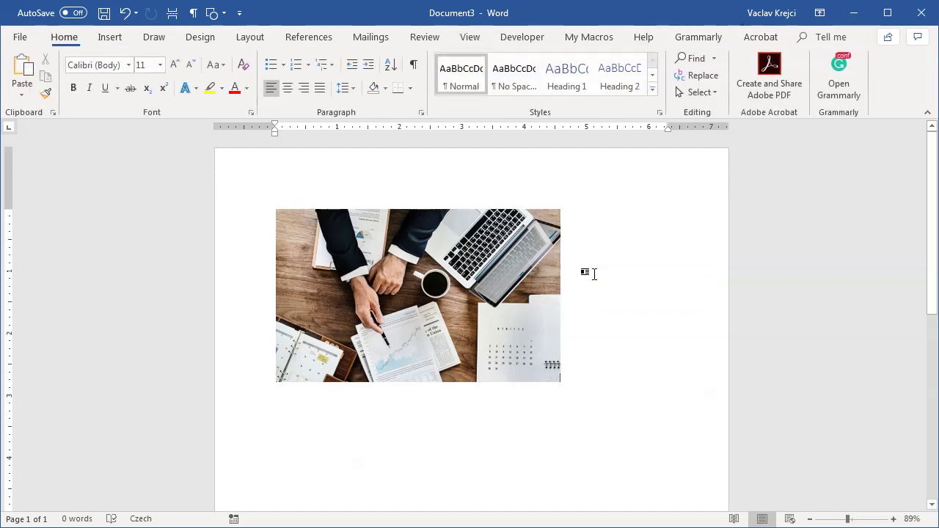
{"action": "key", "text": "ctrl+z"}
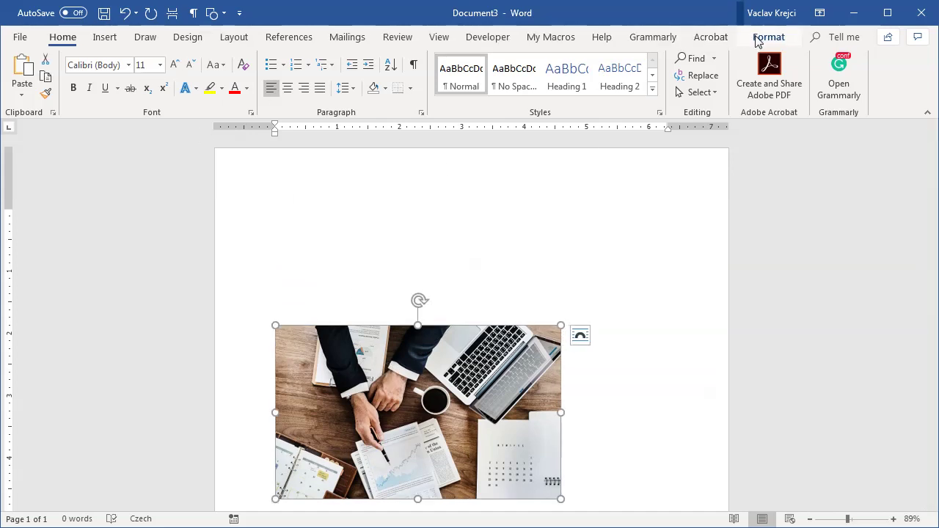
Turn the picture black and white by applying the 0% color saturation preset
{"action": "left_click", "coordinate": [768, 37]}
{"action": "left_click", "coordinate": [147, 59]}
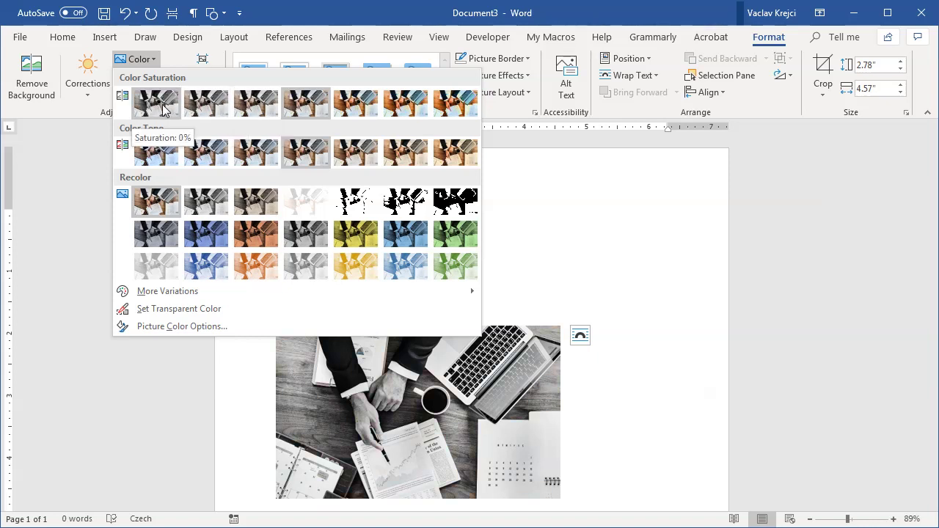
{"action": "left_click", "coordinate": [163, 109]}
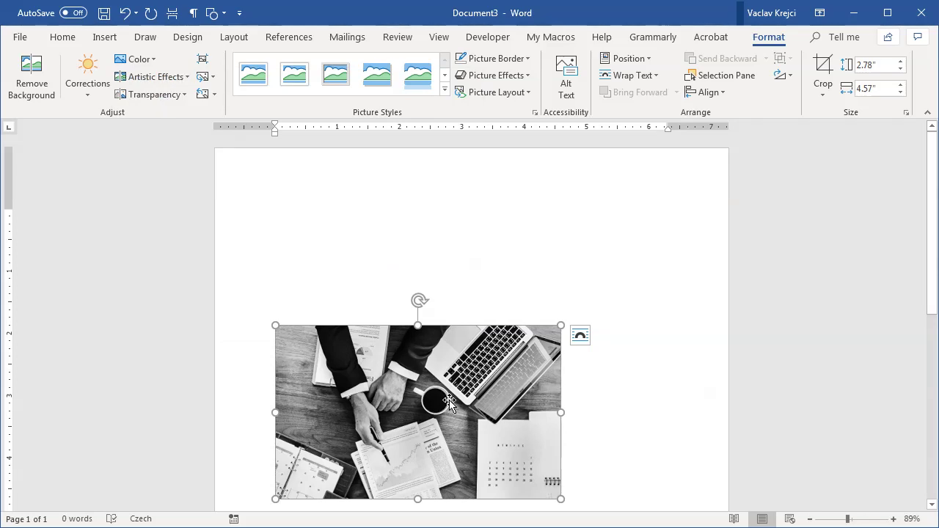
Open the picture's detailed correction settings and set its brightness to 5% and contrast to -5%
{"action": "left_click", "coordinate": [89, 94]}
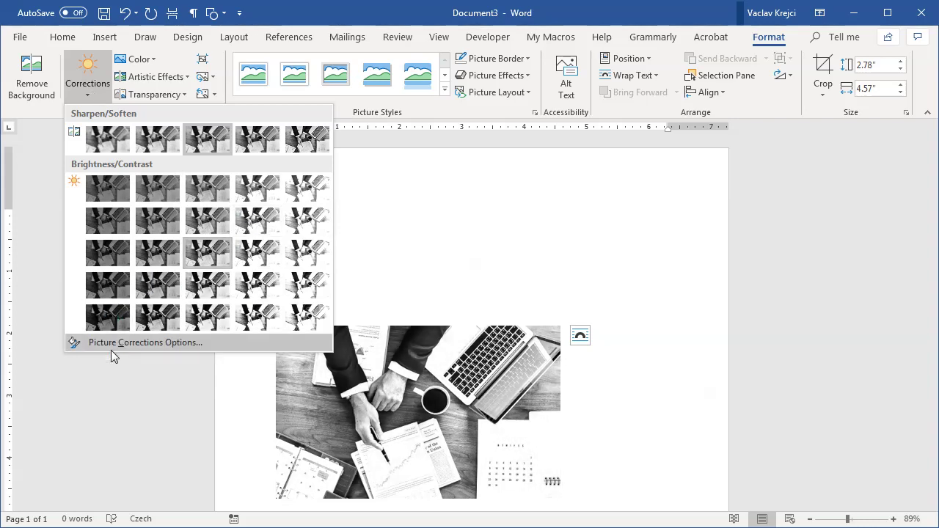
{"action": "left_click", "coordinate": [110, 343]}
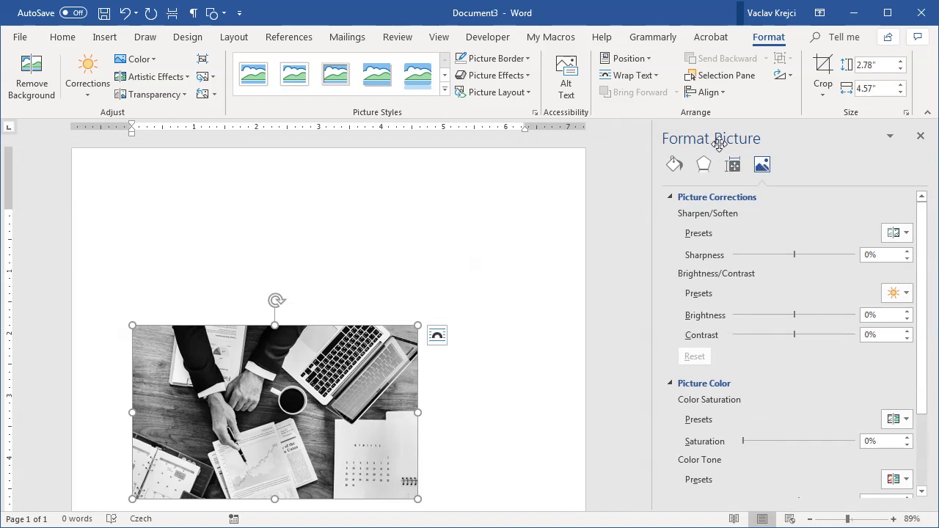
{"action": "right_click", "coordinate": [299, 361]}
{"action": "left_click", "coordinate": [323, 344]}
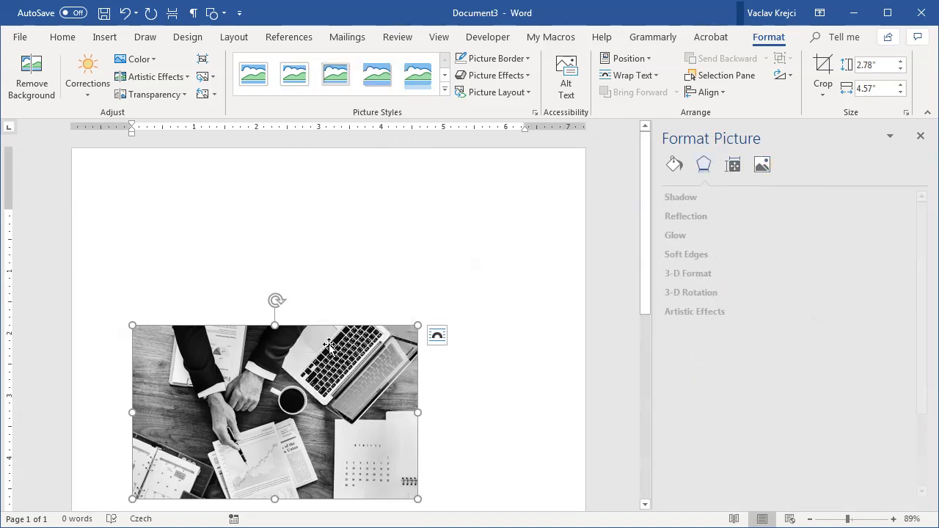
{"action": "left_click", "coordinate": [761, 166]}
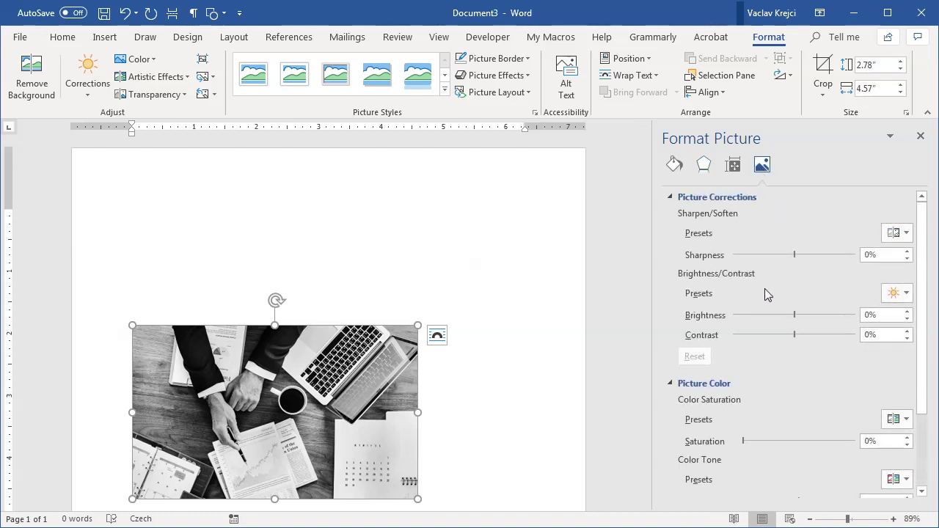
{"action": "scroll", "coordinate": [766, 292], "scroll_direction": "down", "scroll_amount": 3}
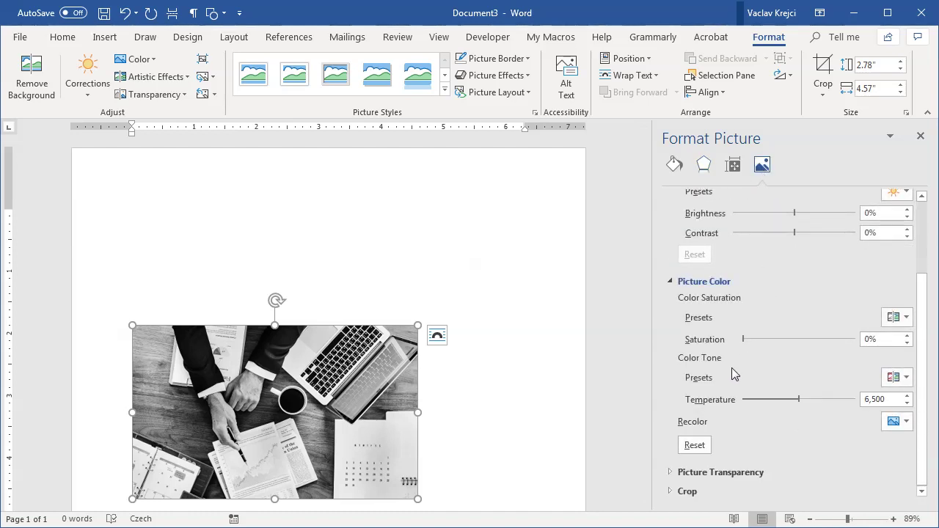
{"action": "scroll", "coordinate": [734, 352], "scroll_direction": "up", "scroll_amount": 3}
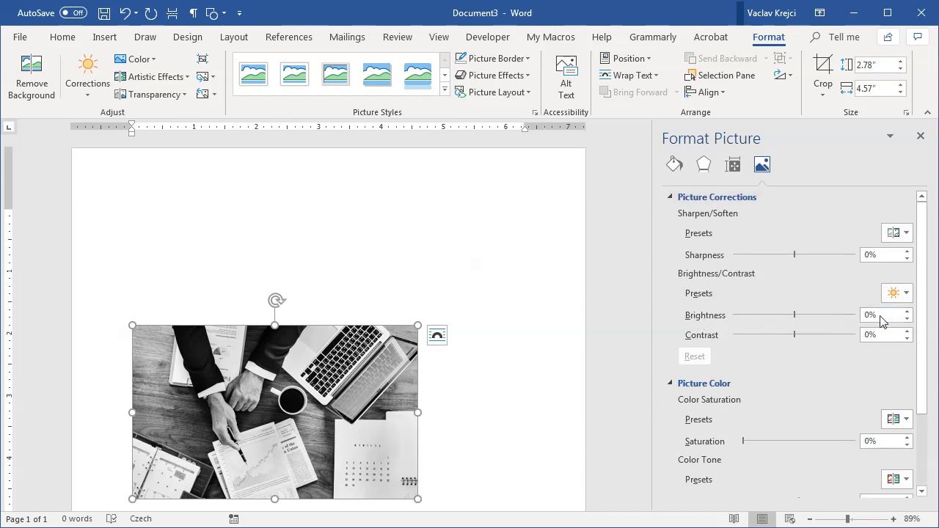
{"action": "left_click_drag", "start_coordinate": [882, 317], "coordinate": [839, 314]}
{"action": "type", "text": "5"}
{"action": "key", "text": "Return"}
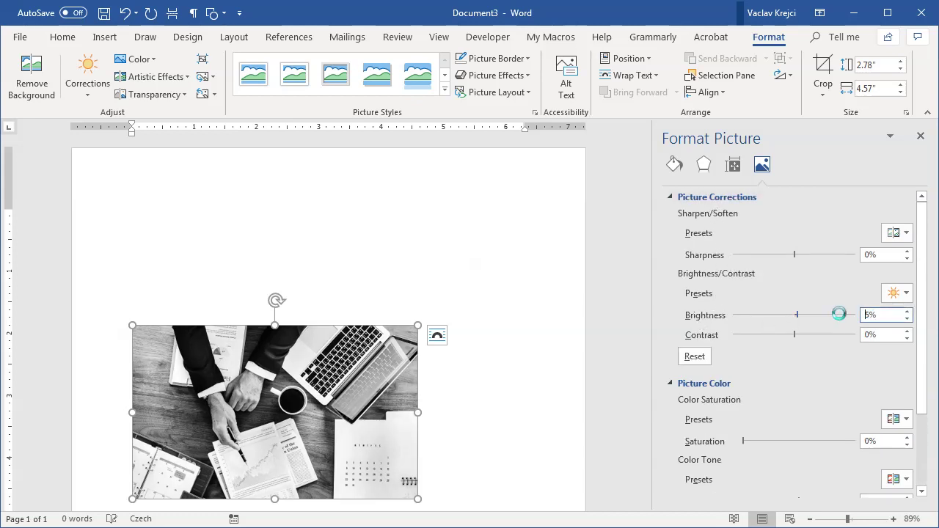
{"action": "left_click_drag", "start_coordinate": [885, 335], "coordinate": [843, 336]}
{"action": "type", "text": "-5"}
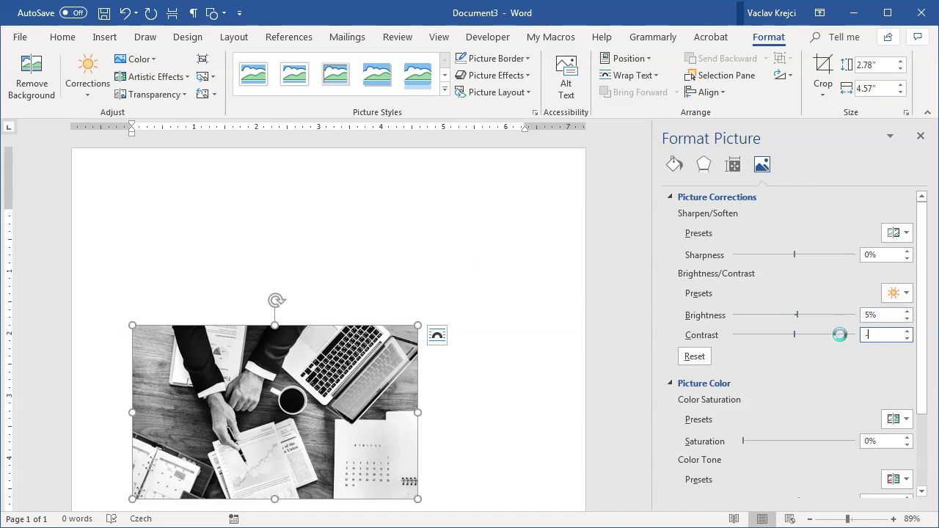
{"action": "key", "text": "Return"}
Delete the blank lines above the picture
{"action": "left_click_drag", "start_coordinate": [174, 227], "coordinate": [190, 293]}
{"action": "key", "text": "Delete"}
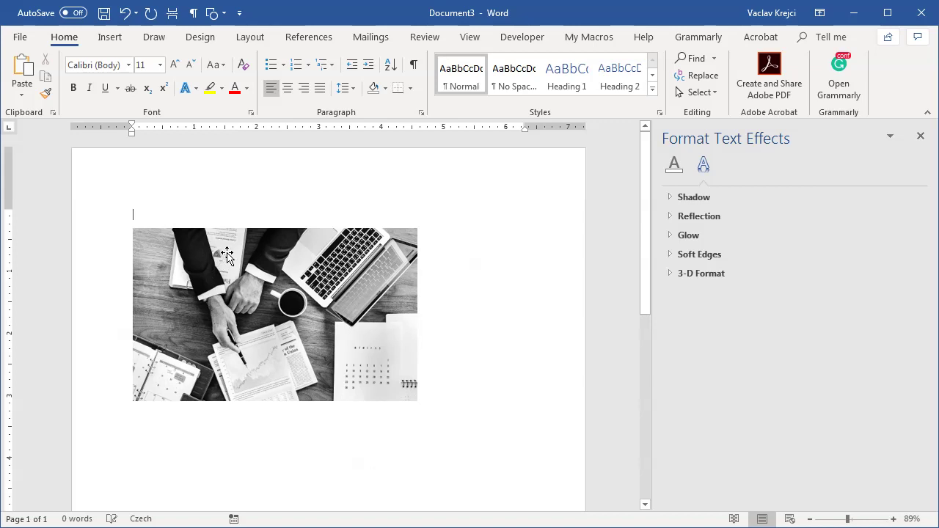
{"action": "key", "text": "Delete"}
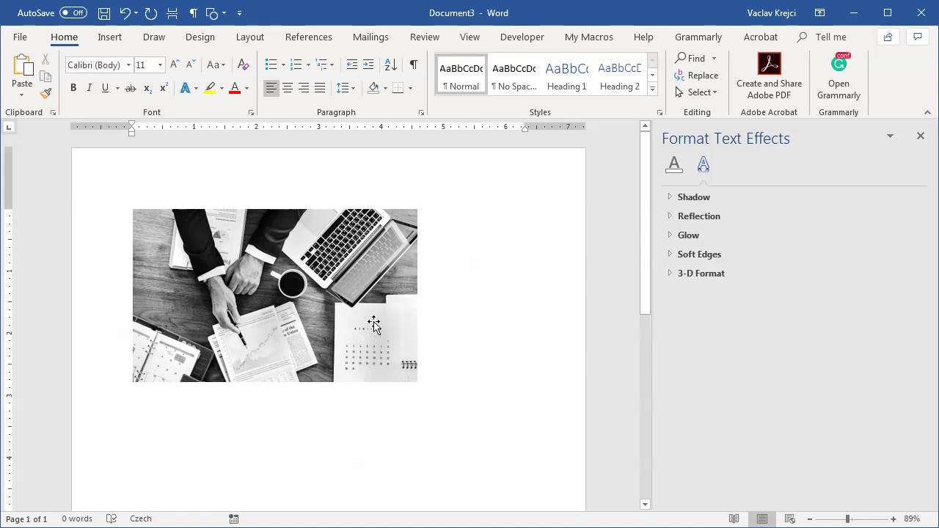
Draw a rectangle about 4.6 inches wide and 2.91 inches high overlapping the picture's lower right part
{"action": "left_click", "coordinate": [118, 39]}
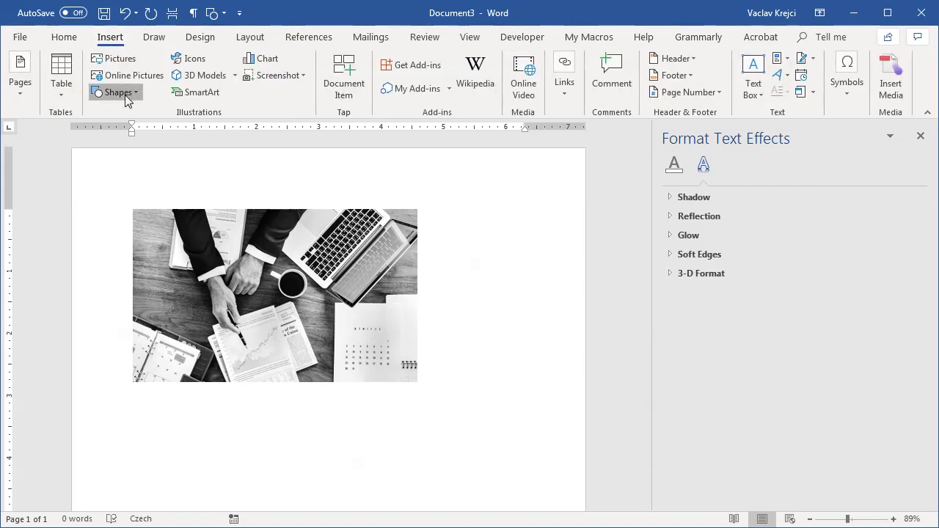
{"action": "left_click", "coordinate": [126, 94]}
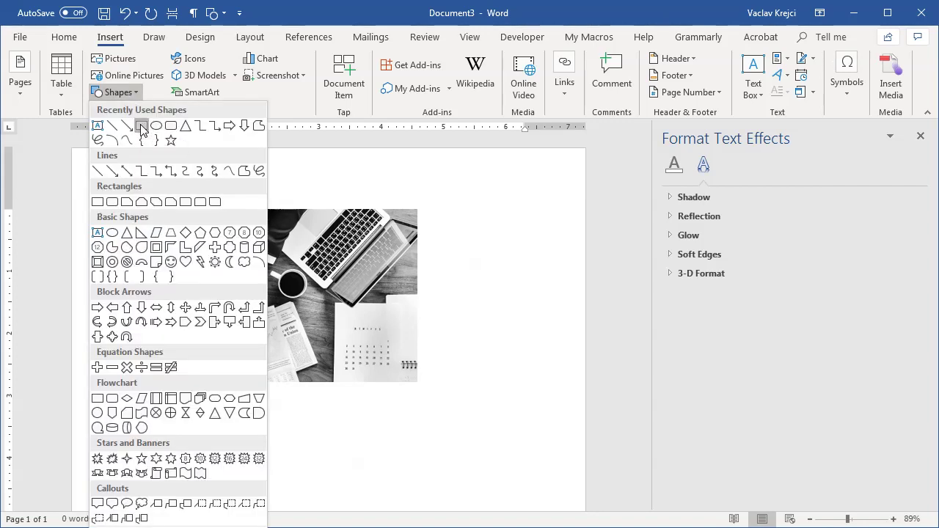
{"action": "left_click", "coordinate": [141, 128]}
{"action": "left_click_drag", "start_coordinate": [239, 277], "coordinate": [522, 460]}
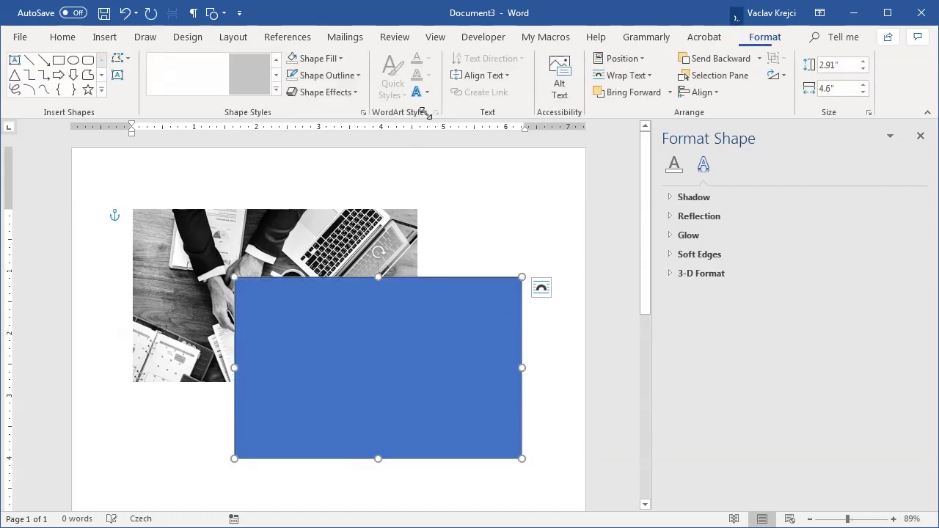
Remove the rectangle's outline and fill it with the standard yellow color
{"action": "left_click", "coordinate": [333, 76]}
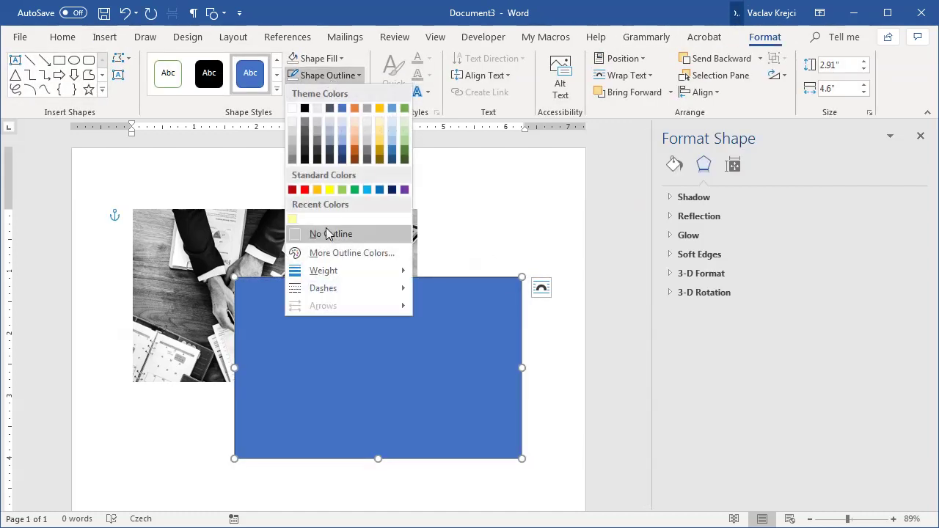
{"action": "left_click", "coordinate": [323, 232]}
{"action": "left_click", "coordinate": [320, 60]}
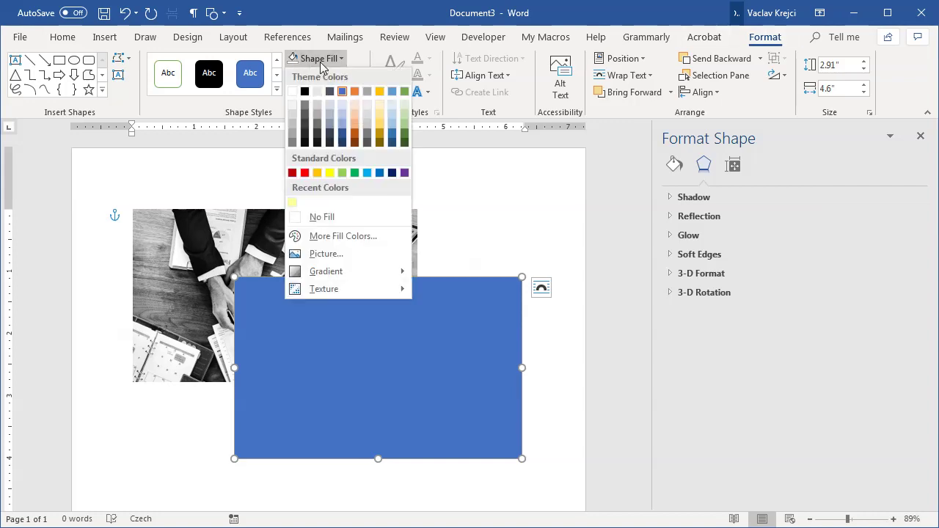
{"action": "left_click", "coordinate": [330, 173]}
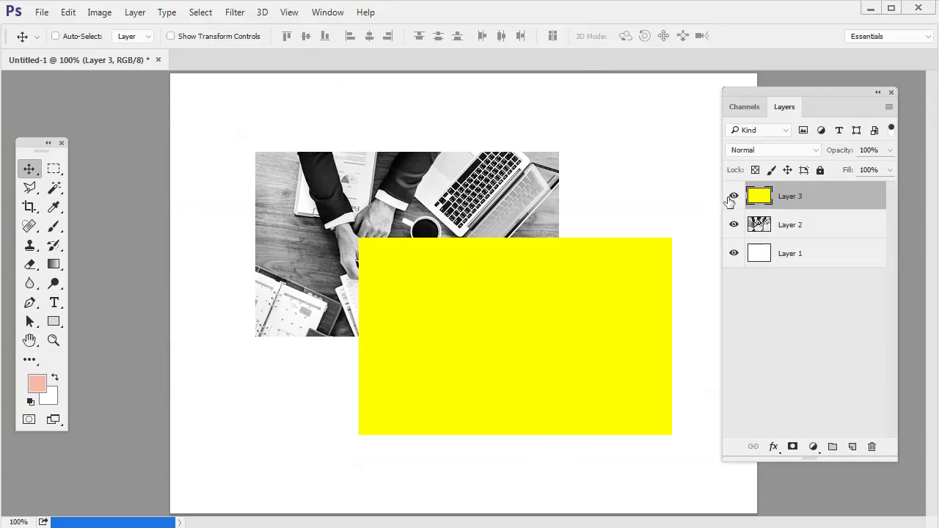
In Photoshop, toggle the visibility of the yellow Layer 3 off and on and set its blend mode to Multiply
{"action": "left_click", "coordinate": [734, 196]}
{"action": "left_click", "coordinate": [734, 196]}
{"action": "left_click", "coordinate": [771, 152]}
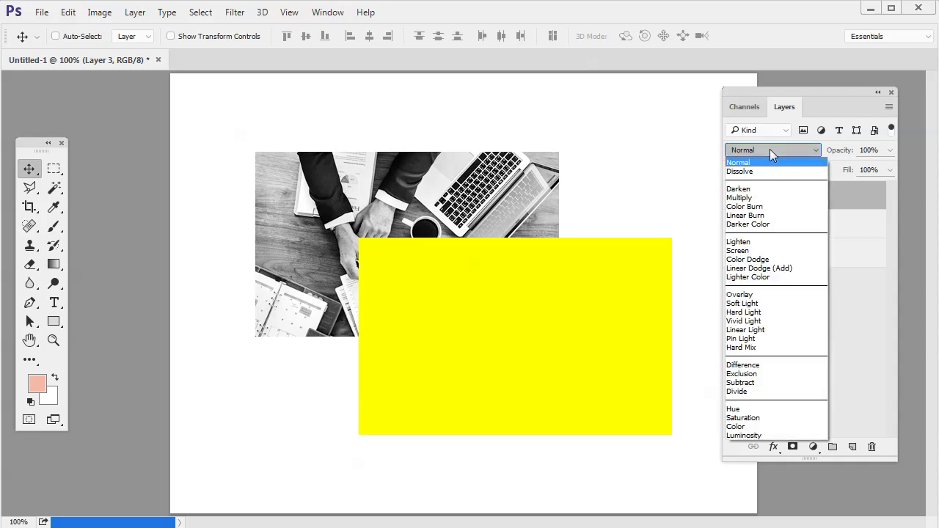
{"action": "left_click", "coordinate": [768, 198]}
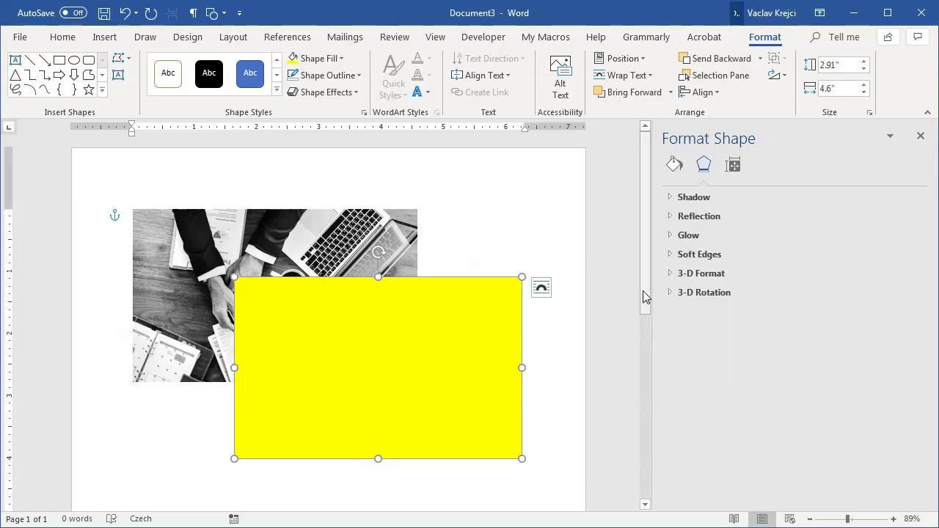
Return to Word, set the yellow rectangle's fill transparency to 50% and clear the selection
{"action": "left_click", "coordinate": [675, 165]}
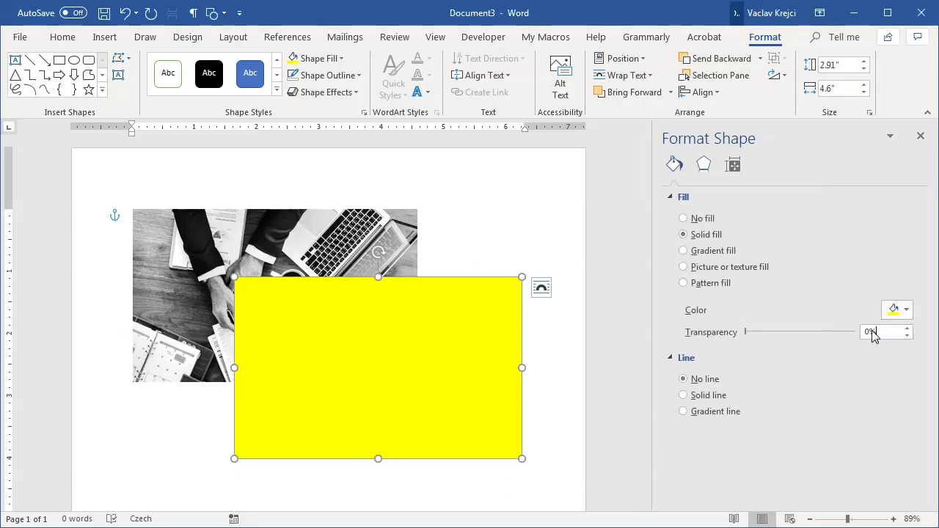
{"action": "left_click_drag", "start_coordinate": [873, 335], "coordinate": [849, 334]}
{"action": "type", "text": "50"}
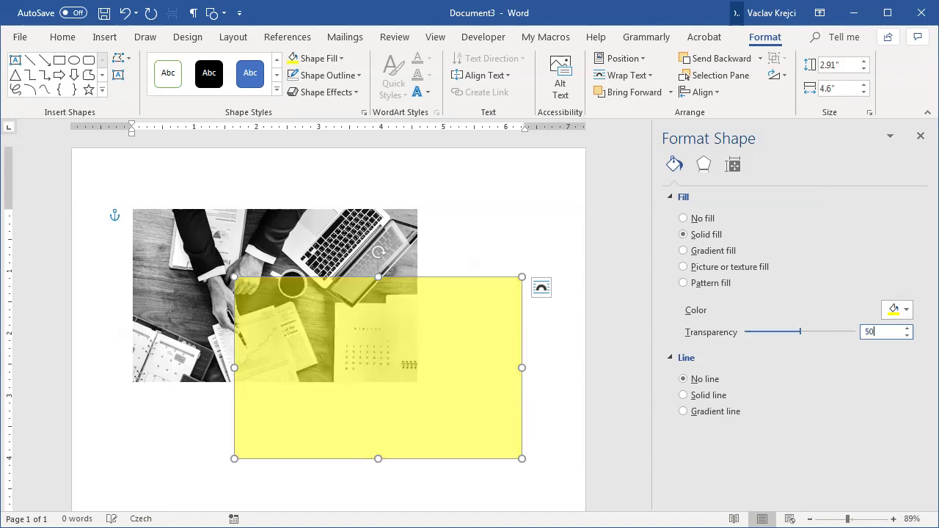
{"action": "left_click", "coordinate": [307, 259]}
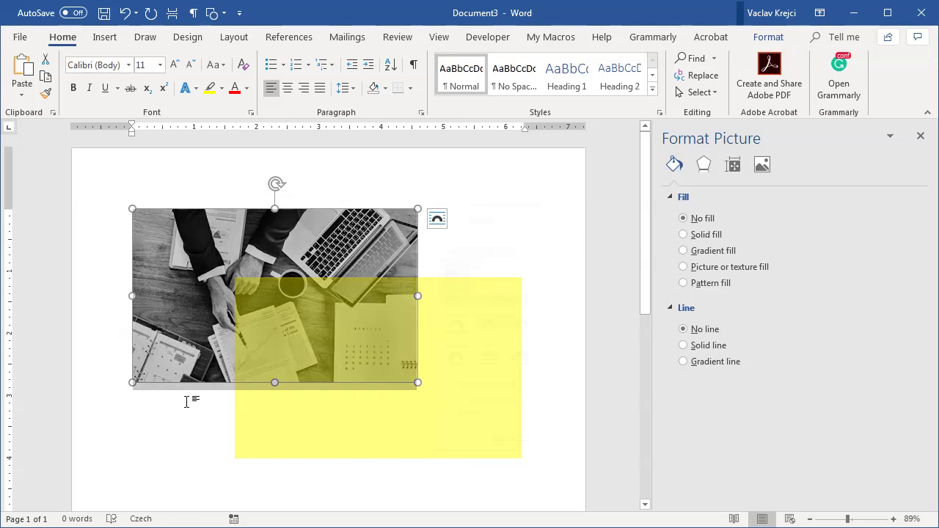
{"action": "left_click", "coordinate": [193, 448]}
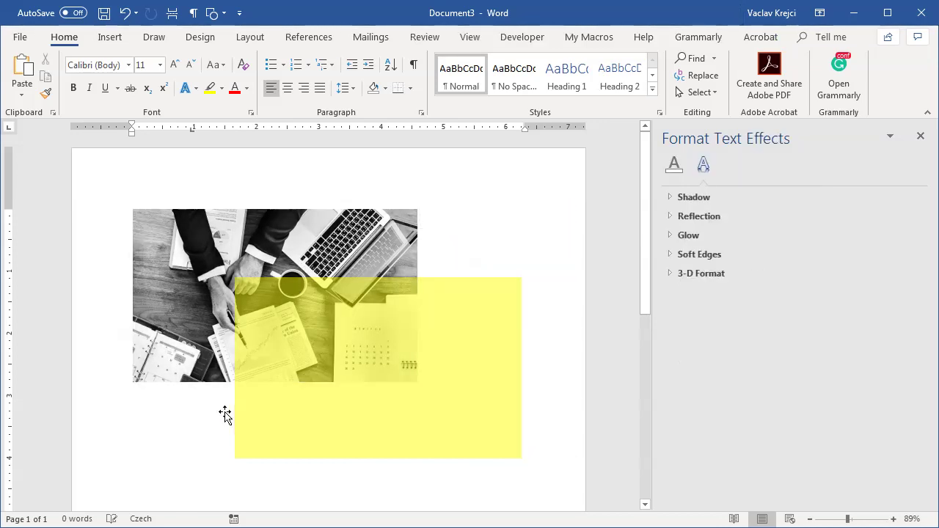
Paste another copy of the black-and-white picture, set its wrapping to Behind Text and move it roughly over the original
{"action": "key", "text": "ctrl+v"}
{"action": "left_click", "coordinate": [448, 374]}
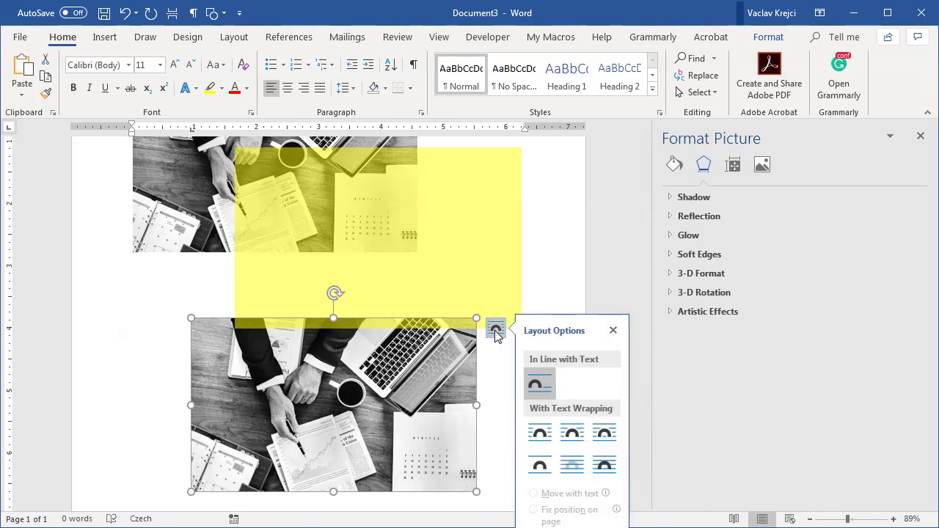
{"action": "left_click", "coordinate": [572, 465]}
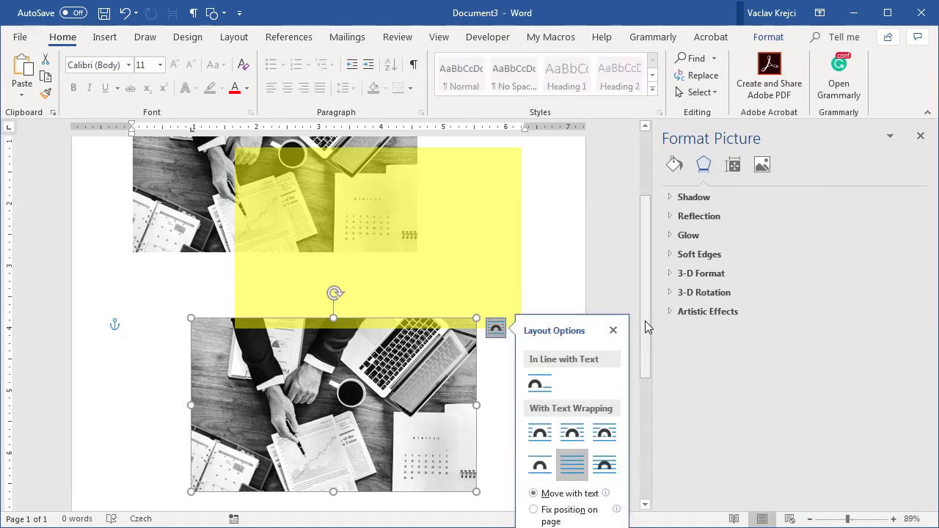
{"action": "left_click_drag", "start_coordinate": [648, 327], "coordinate": [614, 279]}
{"action": "left_click_drag", "start_coordinate": [359, 470], "coordinate": [321, 248]}
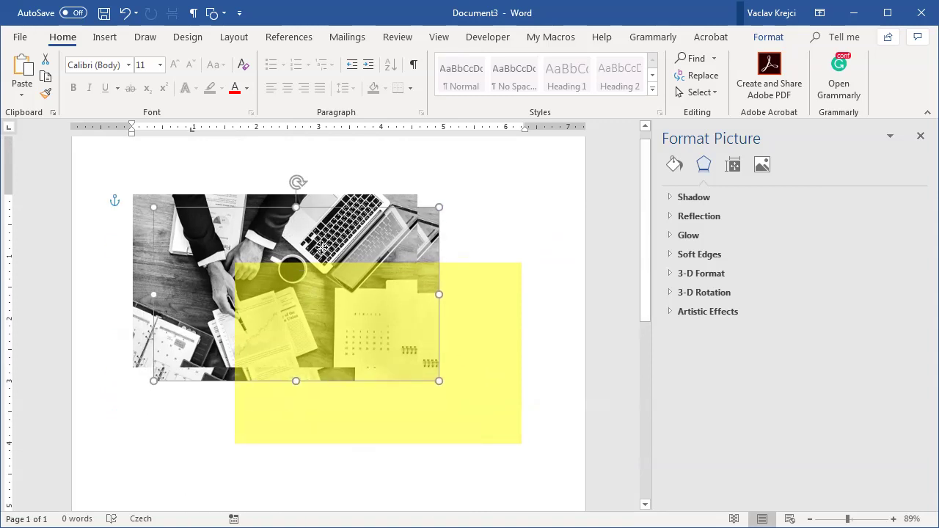
Set the pasted copy's wrapping to In Front of Text and align it exactly over the original picture
{"action": "left_click", "coordinate": [458, 218]}
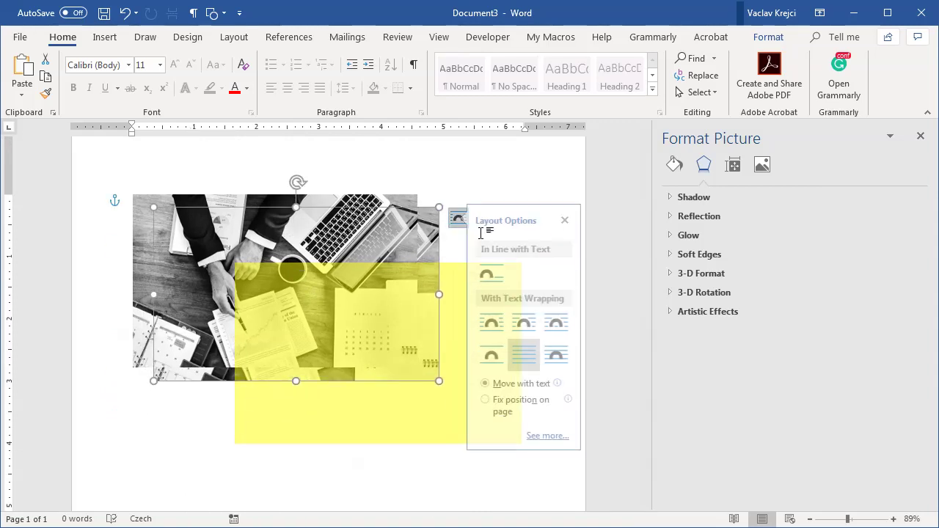
{"action": "left_click", "coordinate": [558, 349]}
{"action": "left_click_drag", "start_coordinate": [304, 237], "coordinate": [285, 228]}
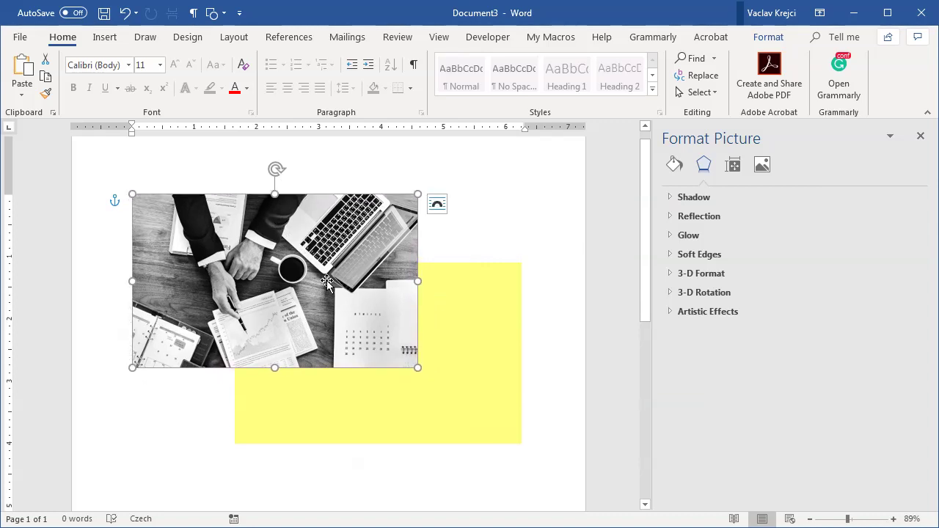
Recolor the picture copy with the dark yellow accent color variation
{"action": "left_click", "coordinate": [767, 37]}
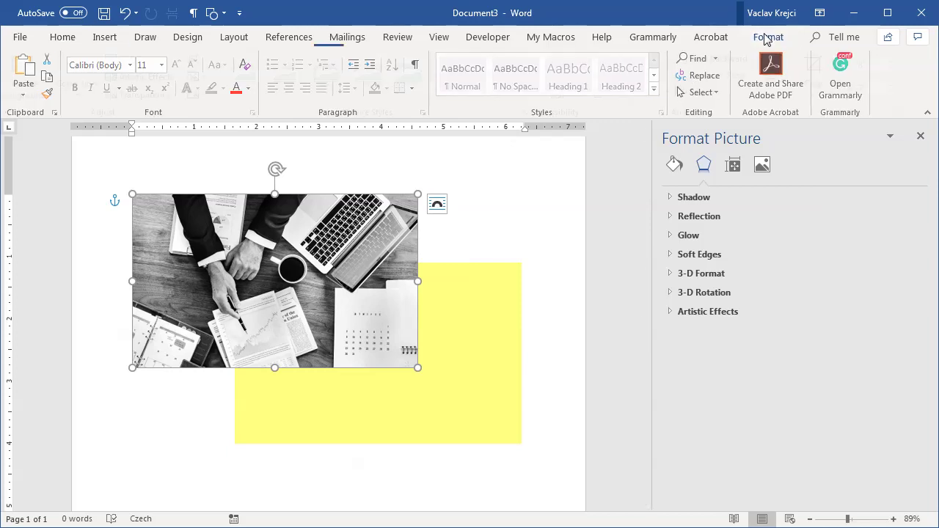
{"action": "left_click", "coordinate": [149, 63]}
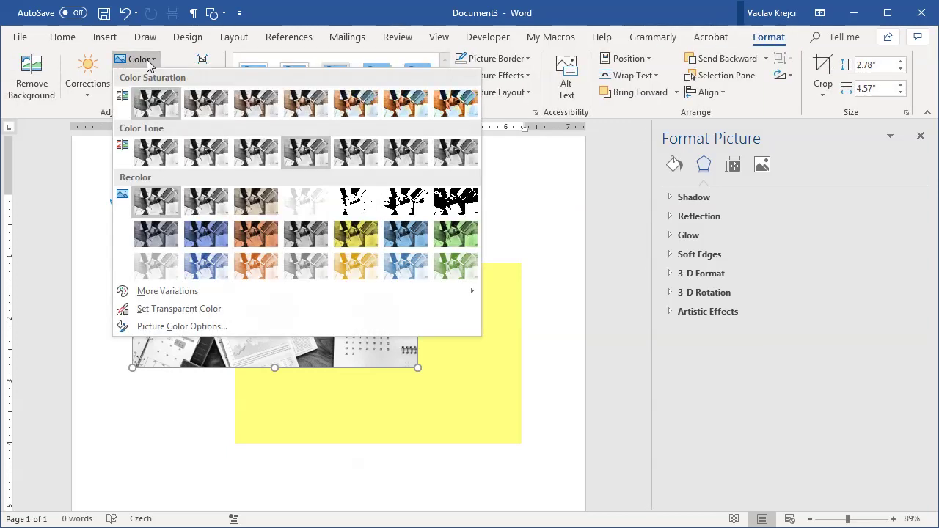
{"action": "left_click", "coordinate": [348, 235]}
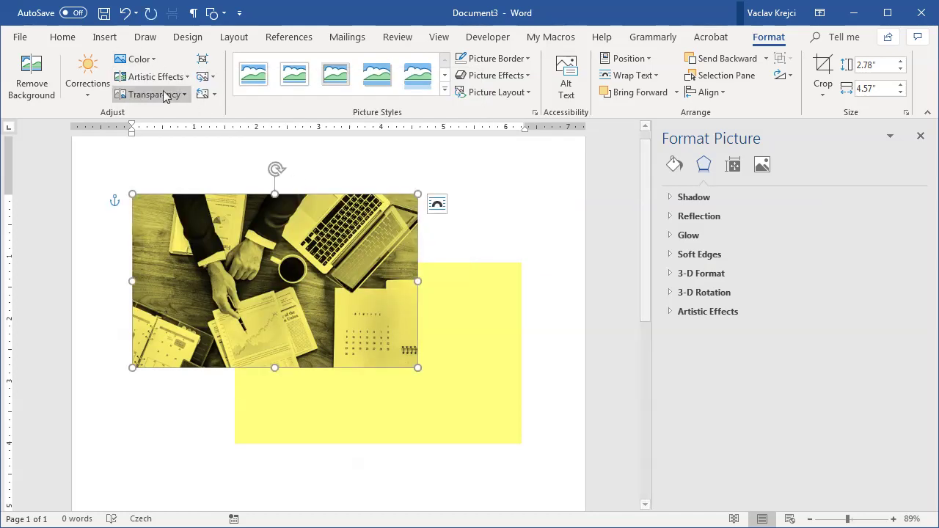
Change the document's theme colors to the Yellow scheme
{"action": "left_click", "coordinate": [189, 41]}
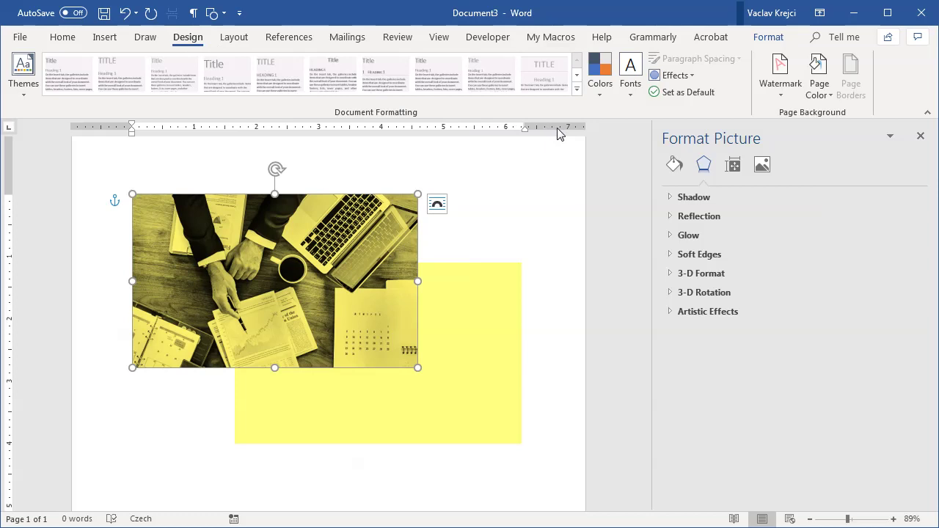
{"action": "left_click", "coordinate": [599, 94]}
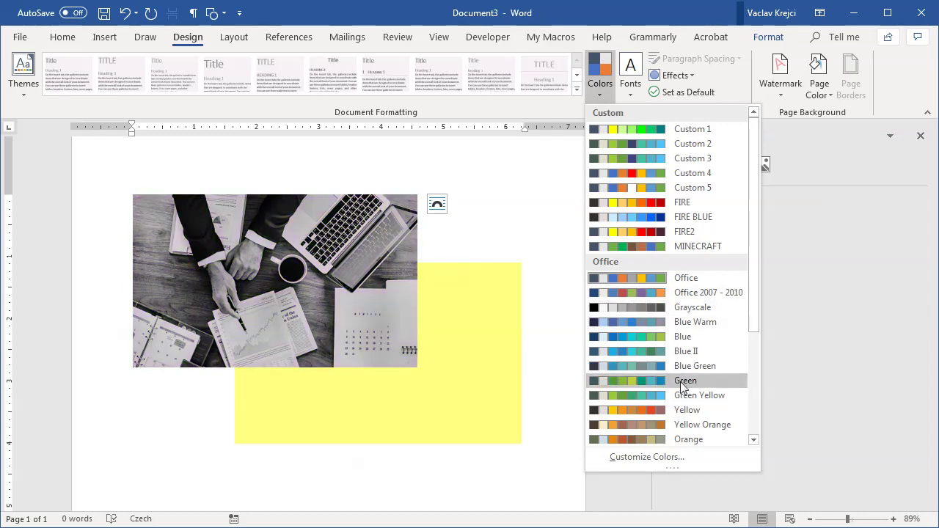
{"action": "left_click", "coordinate": [674, 410]}
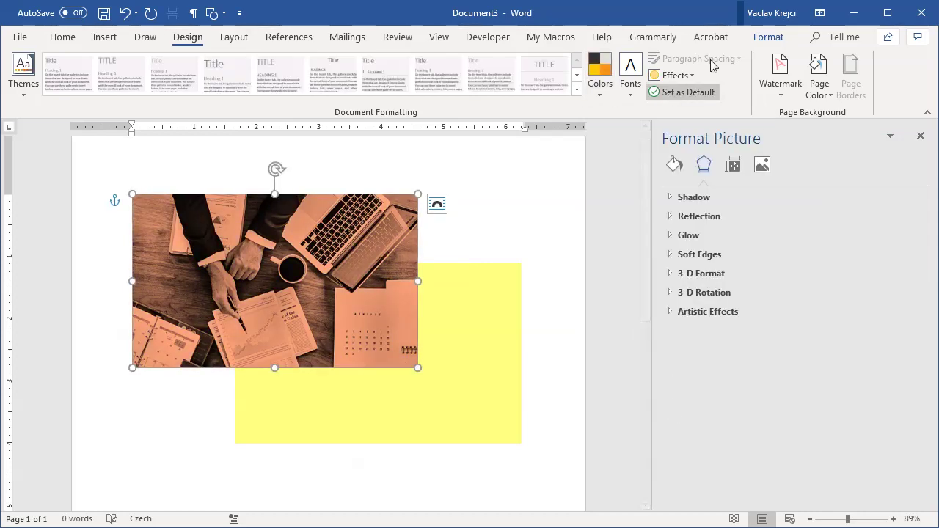
Recolor the picture copy with the dark variation of the theme's first, bright yellow accent color
{"action": "left_click", "coordinate": [769, 38]}
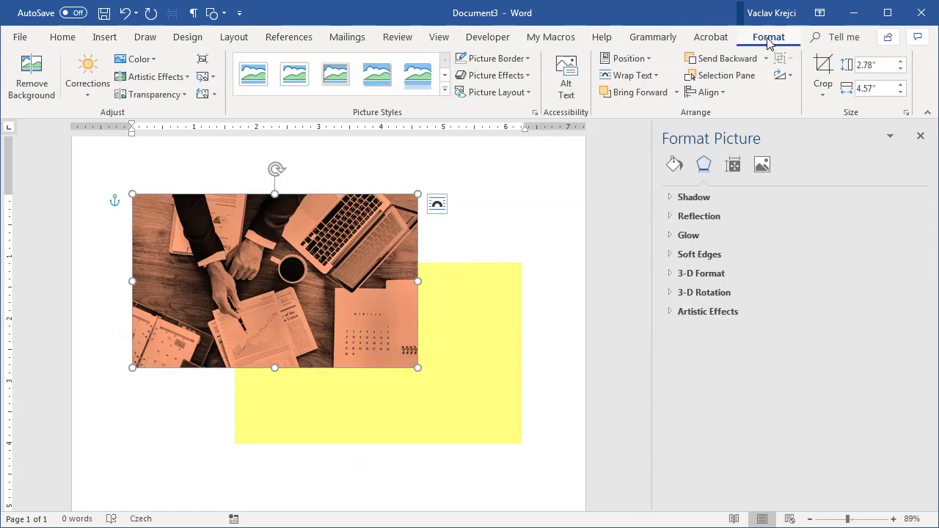
{"action": "left_click", "coordinate": [148, 59]}
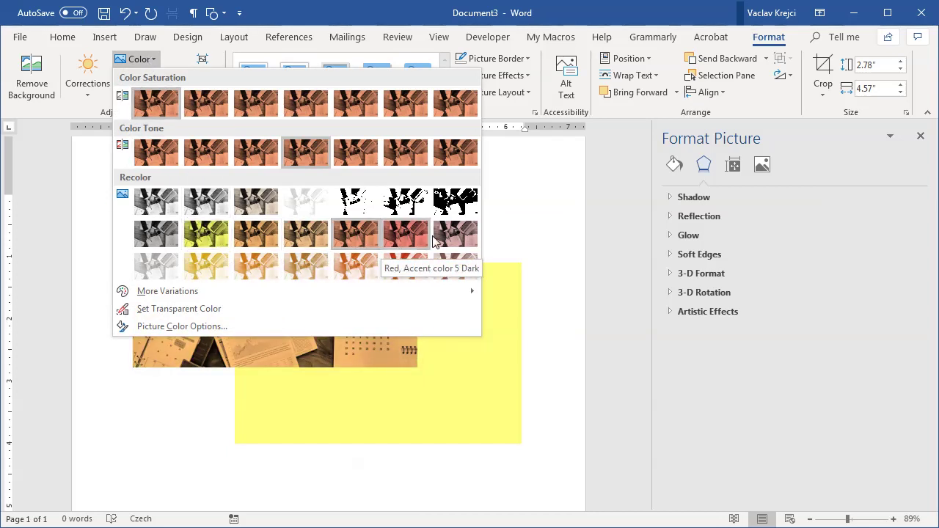
{"action": "left_click", "coordinate": [212, 237]}
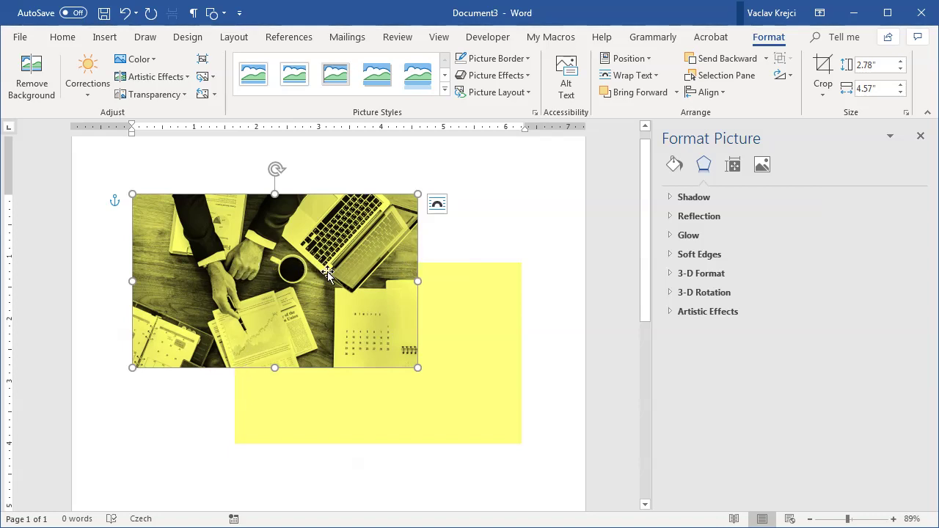
Crop the recolored copy to its overlap with the yellow rectangle, about 2.93 inches wide and 1.69 inches high
{"action": "left_click", "coordinate": [823, 66]}
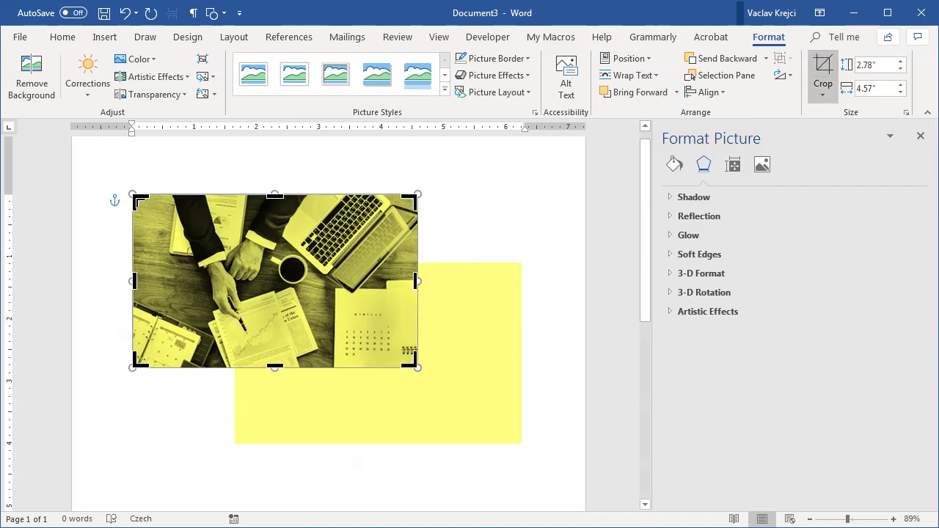
{"action": "left_click_drag", "start_coordinate": [136, 198], "coordinate": [235, 263]}
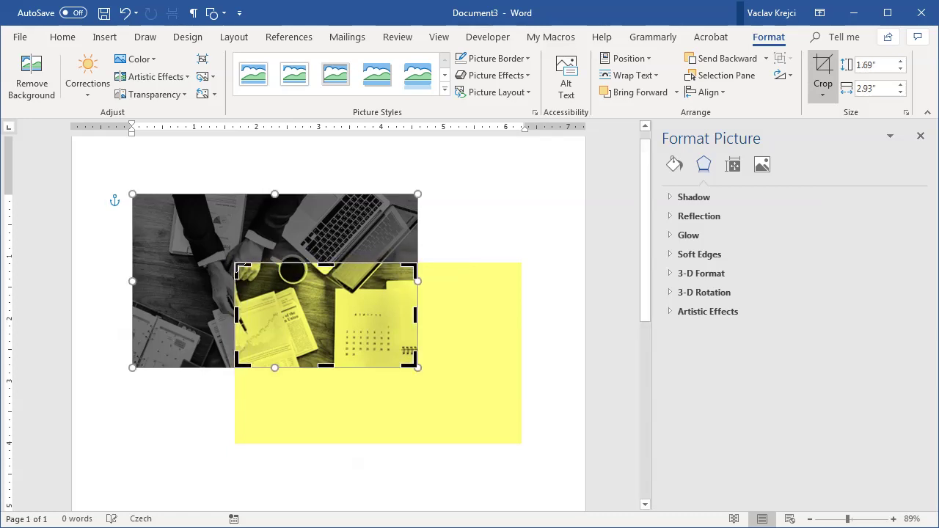
{"action": "left_click", "coordinate": [460, 220]}
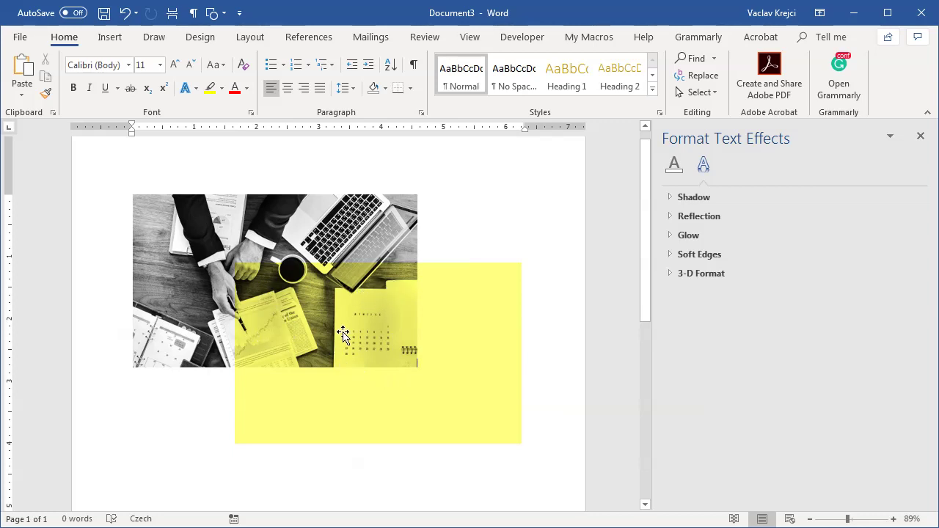
Set the cropped yellow picture's brightness to 15%
{"action": "left_click", "coordinate": [295, 294]}
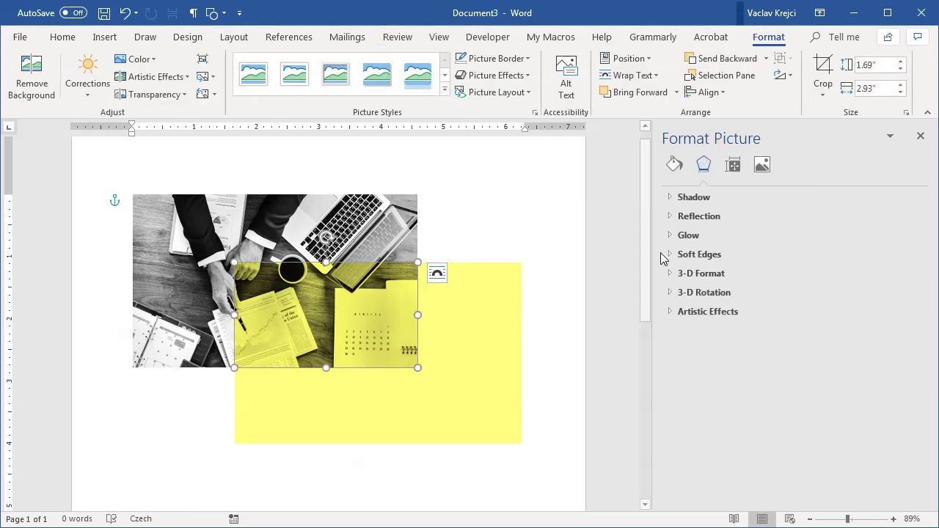
{"action": "left_click", "coordinate": [762, 166]}
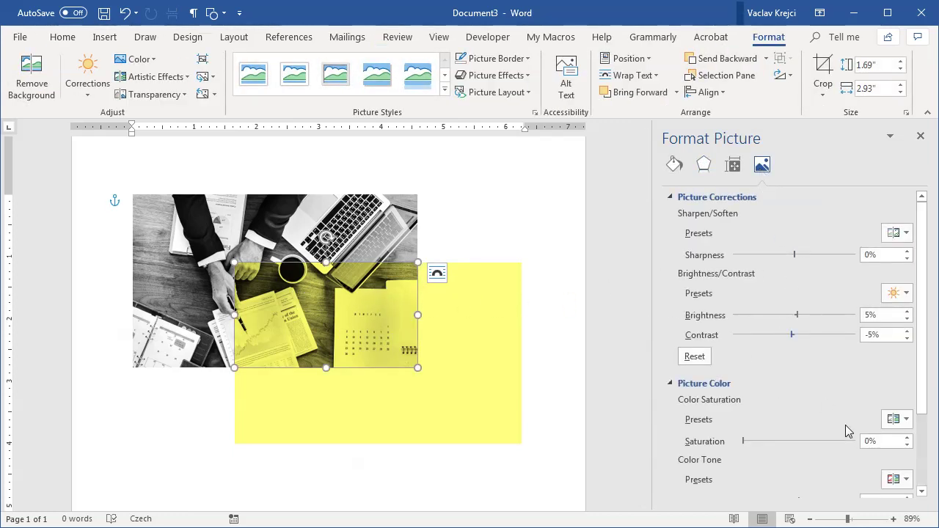
{"action": "left_click", "coordinate": [866, 315]}
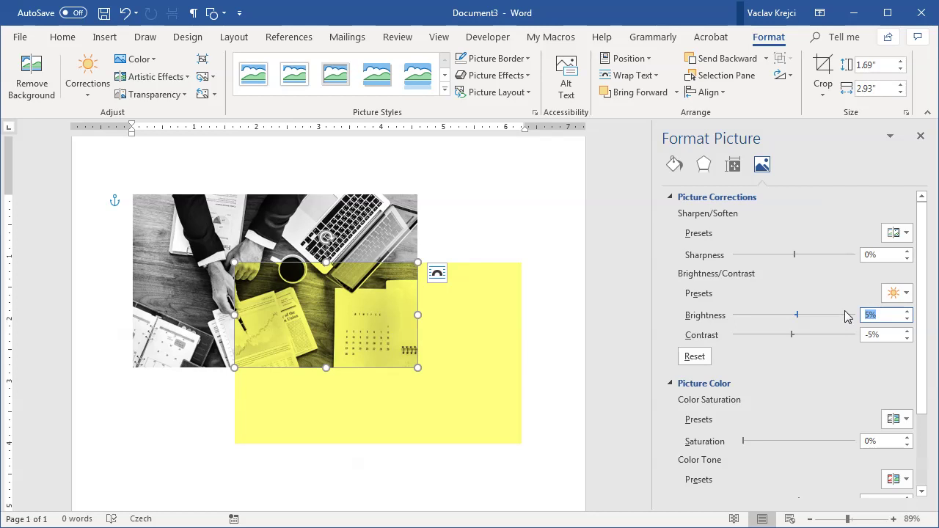
{"action": "type", "text": "15"}
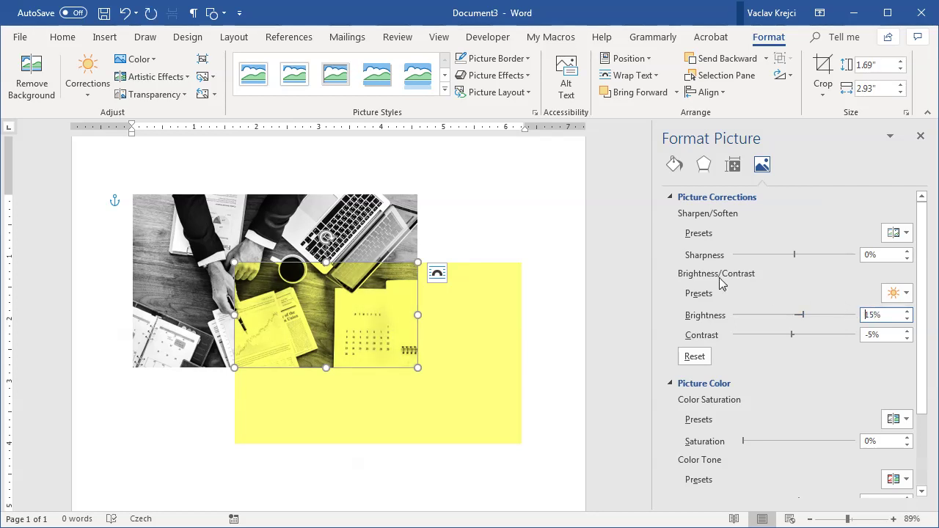
{"action": "left_click", "coordinate": [541, 261]}
Enlarge the yellow rectangle slightly from its lower right corner and clear the selection
{"action": "left_click", "coordinate": [520, 444]}
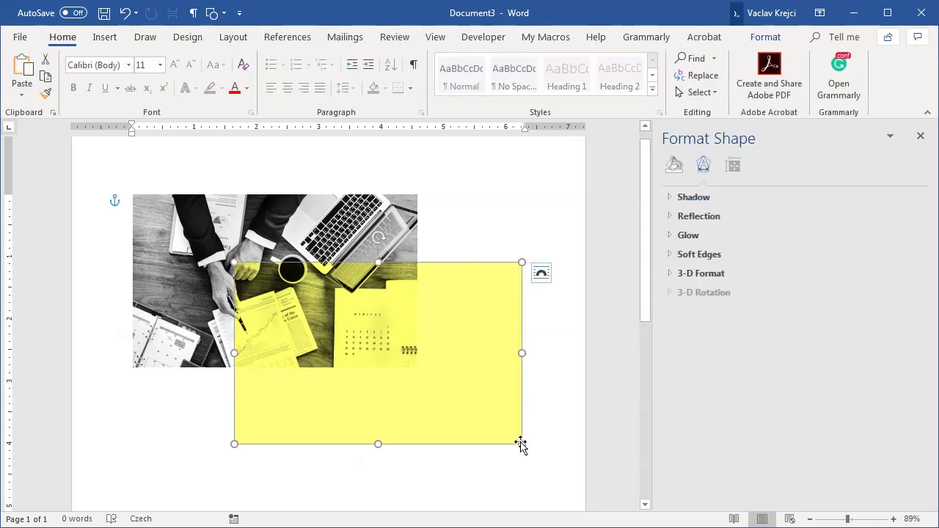
{"action": "left_click_drag", "start_coordinate": [520, 445], "coordinate": [531, 452]}
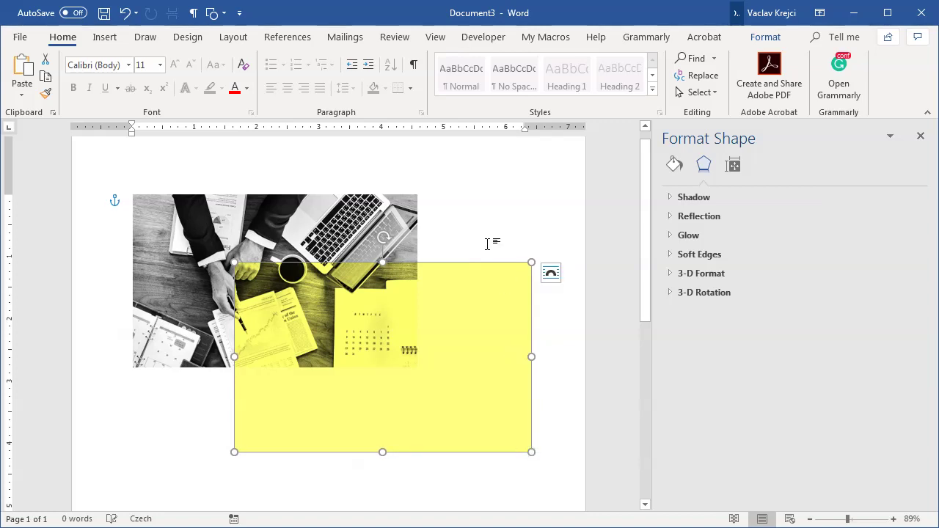
{"action": "left_click", "coordinate": [488, 245]}
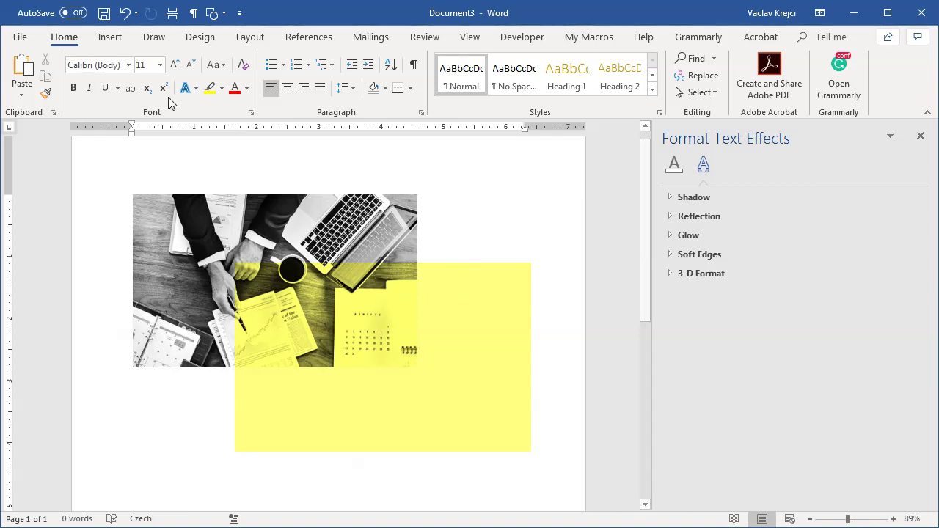
Draw a text box about 4.31 inches wide and 2.57 inches high inside the yellow rectangle and enter COMPUTER
{"action": "left_click", "coordinate": [110, 37]}
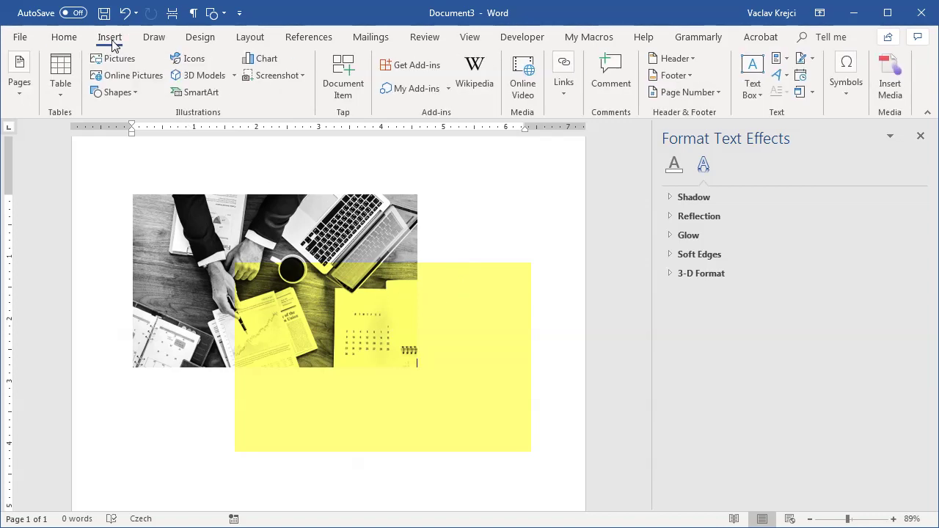
{"action": "left_click", "coordinate": [118, 96]}
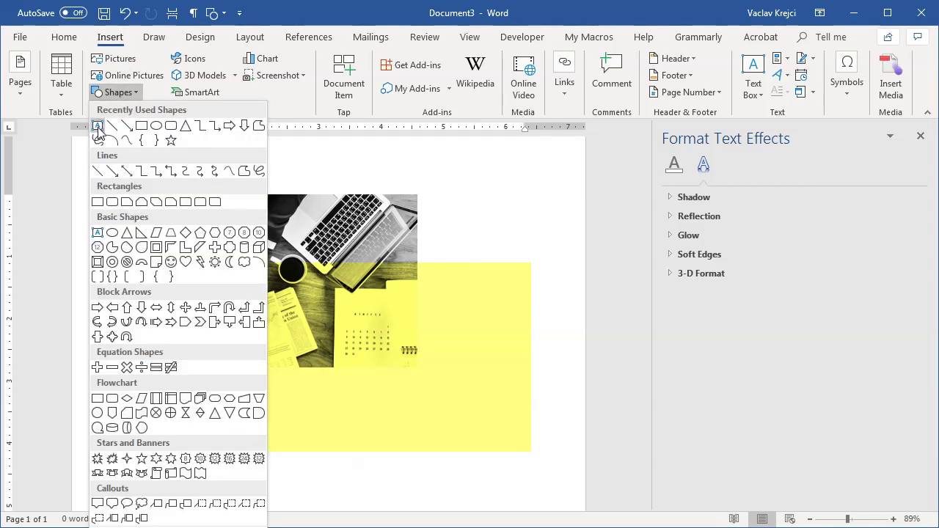
{"action": "left_click", "coordinate": [98, 127]}
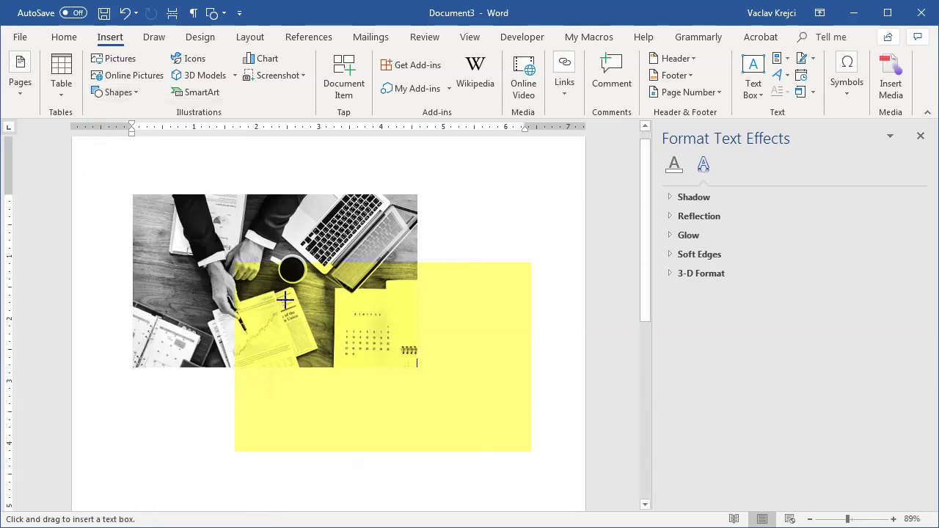
{"action": "left_click_drag", "start_coordinate": [250, 279], "coordinate": [518, 438]}
{"action": "type", "text": "C"}
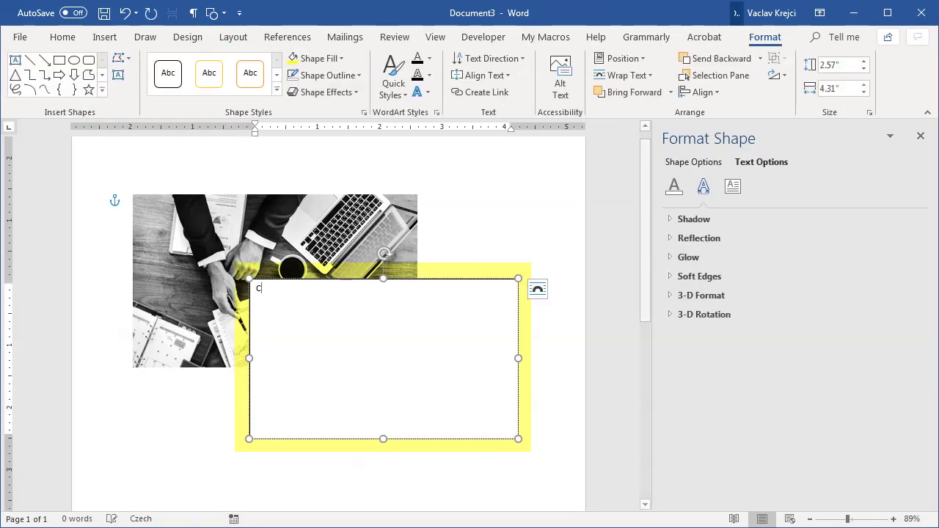
{"action": "type", "text": "OMPUTER"}
Change the font of all the text in the text box to Code Bold
{"action": "key", "text": "ctrl+a"}
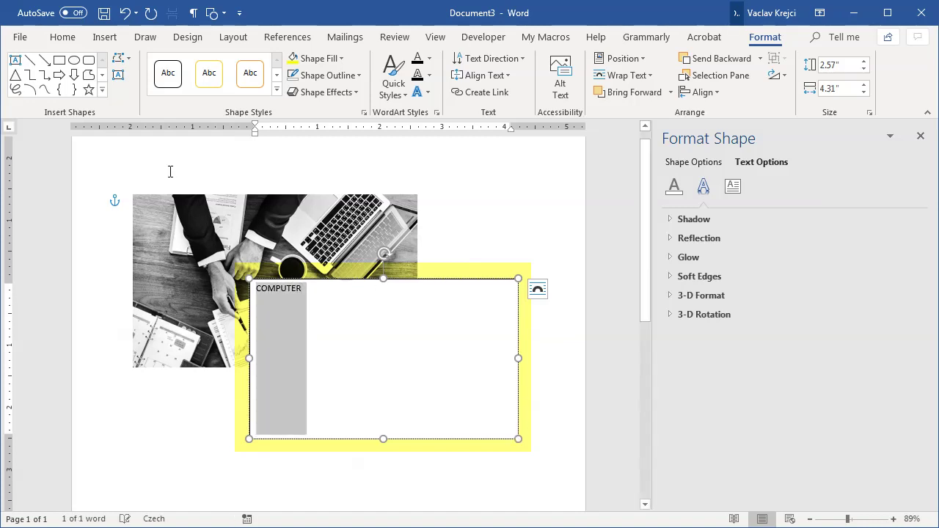
{"action": "left_click", "coordinate": [73, 45]}
{"action": "left_click", "coordinate": [96, 65]}
{"action": "type", "text": "Code"}
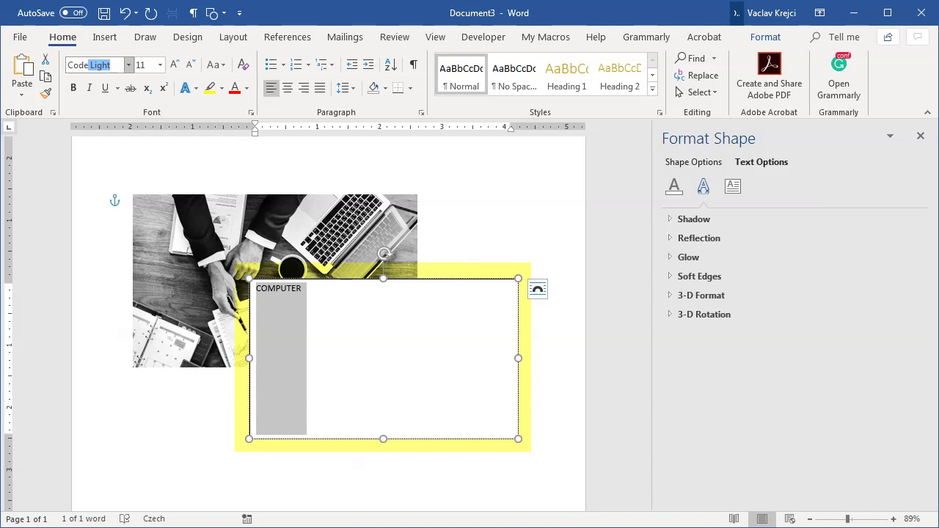
{"action": "type", "text": " B"}
{"action": "key", "text": "Return"}
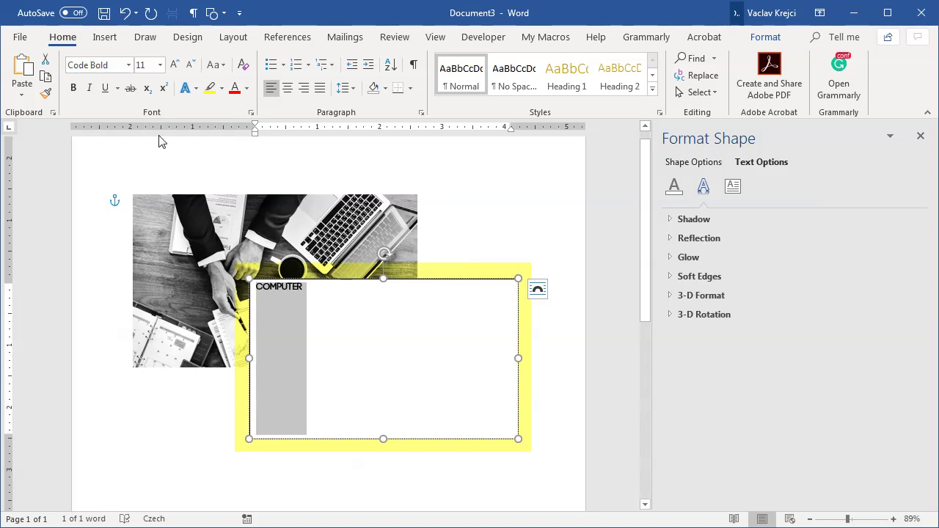
Switch to the browser and look through the Code font's page on dafont.com
{"action": "left_click", "coordinate": [726, 527]}
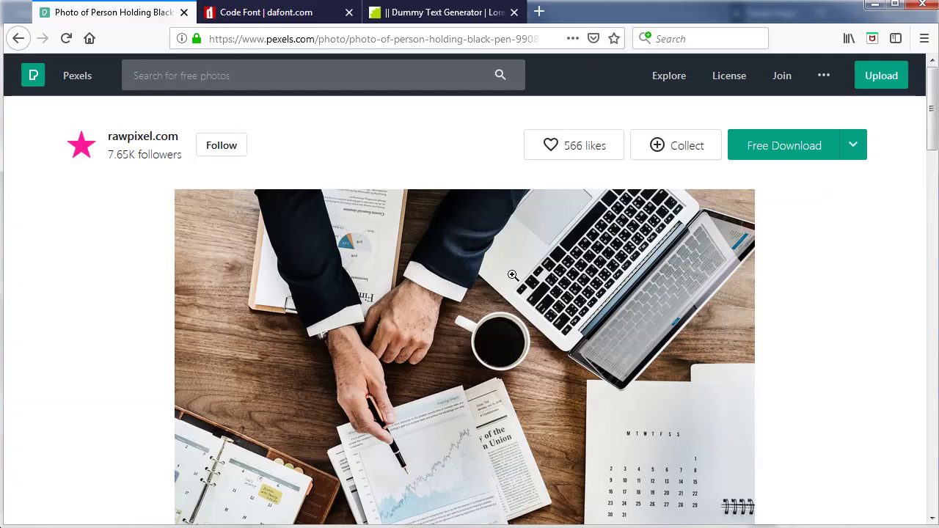
{"action": "left_click", "coordinate": [259, 14]}
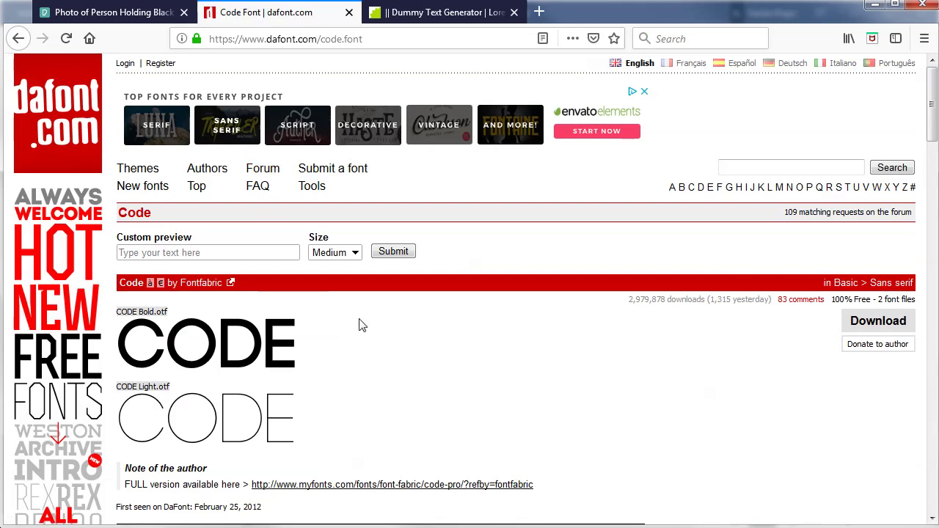
{"action": "scroll", "coordinate": [420, 322], "scroll_direction": "down", "scroll_amount": 3}
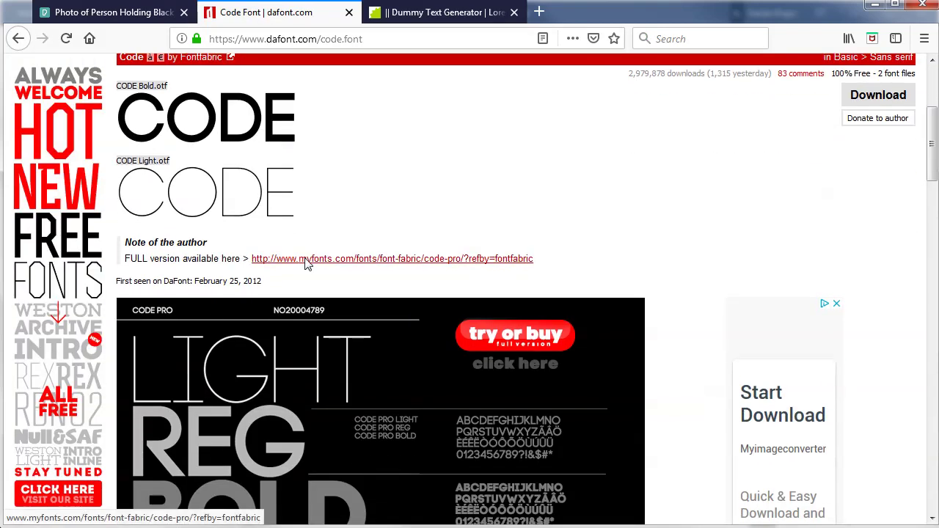
{"action": "scroll", "coordinate": [114, 442], "scroll_direction": "down", "scroll_amount": 2}
{"action": "scroll", "coordinate": [129, 360], "scroll_direction": "up", "scroll_amount": 4}
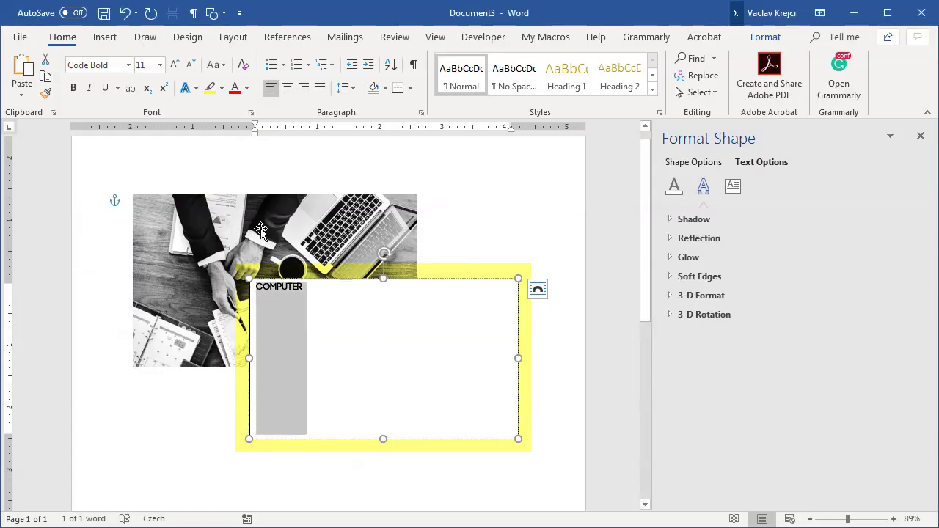
Set the COMPUTER text to 80 pt and enlarge its text box to about 4.41 inches wide and 2.66 inches high
{"action": "left_click", "coordinate": [174, 65]}
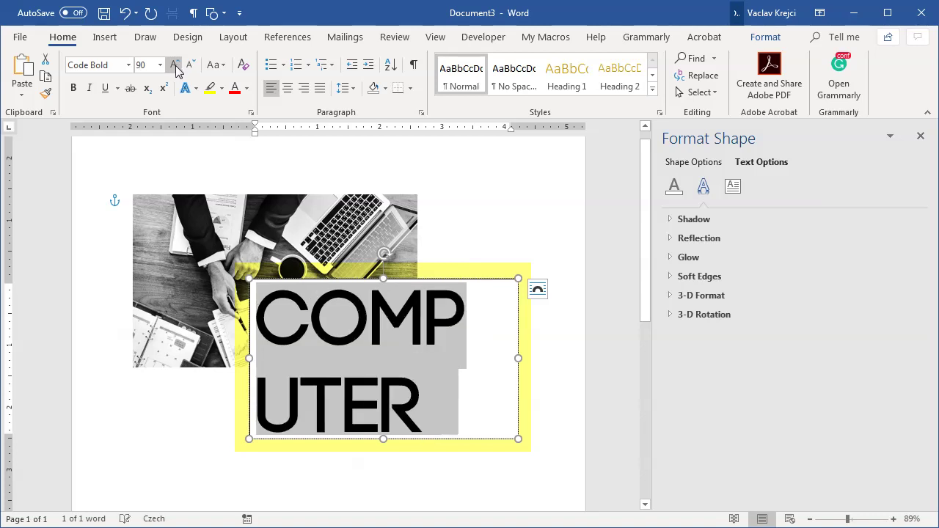
{"action": "left_click", "coordinate": [190, 64]}
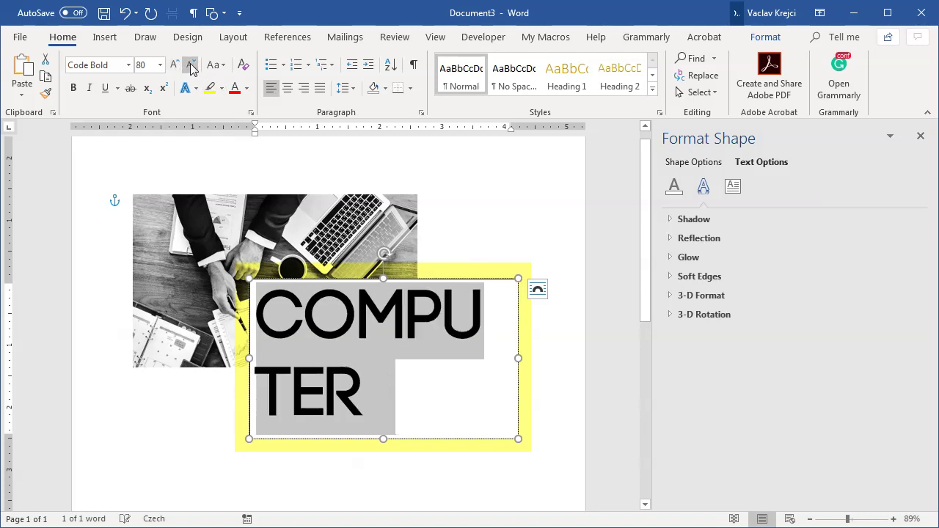
{"action": "left_click_drag", "start_coordinate": [520, 439], "coordinate": [525, 445]}
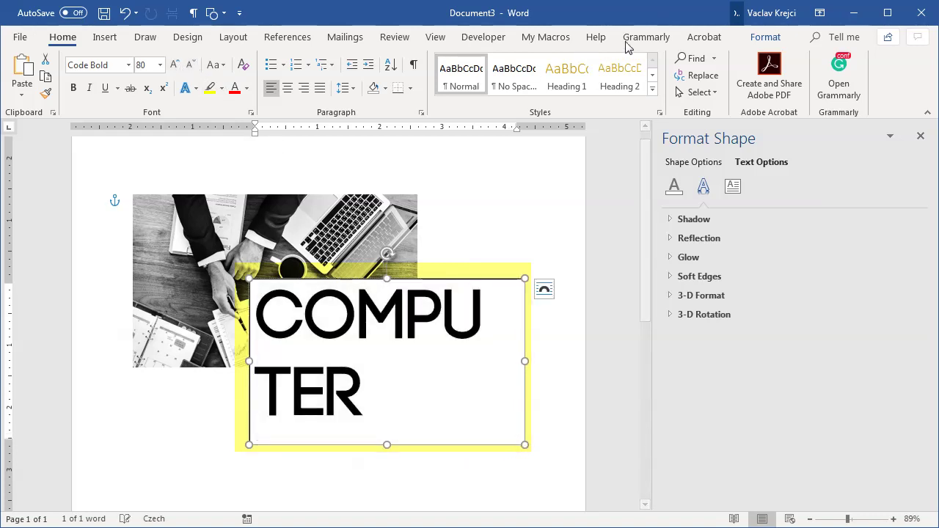
Remove the fill and outline from the COMPUTER text box
{"action": "left_click", "coordinate": [754, 37]}
{"action": "left_click", "coordinate": [311, 58]}
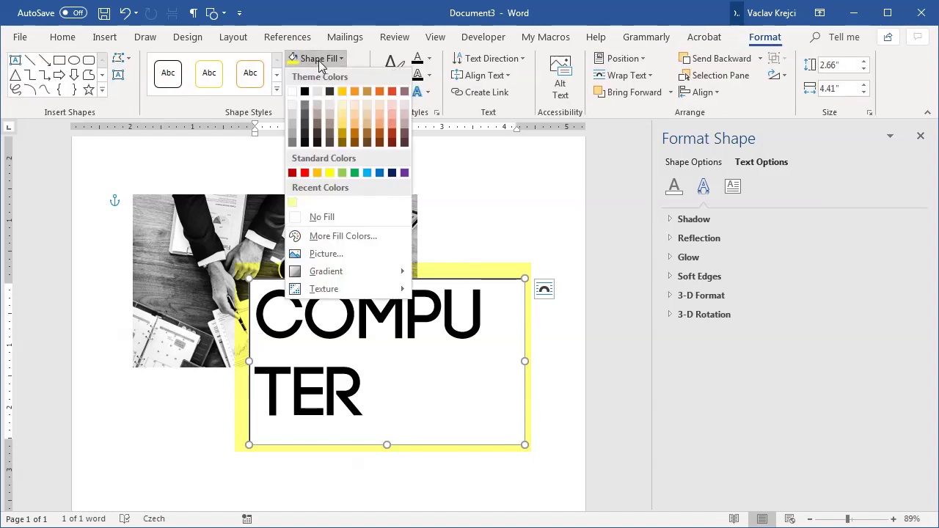
{"action": "left_click", "coordinate": [335, 217]}
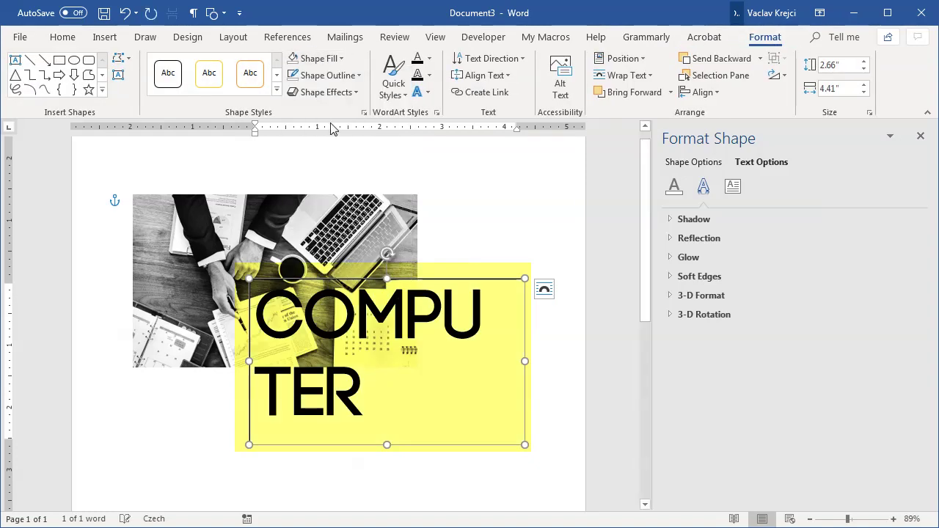
{"action": "left_click", "coordinate": [323, 75]}
{"action": "left_click", "coordinate": [352, 233]}
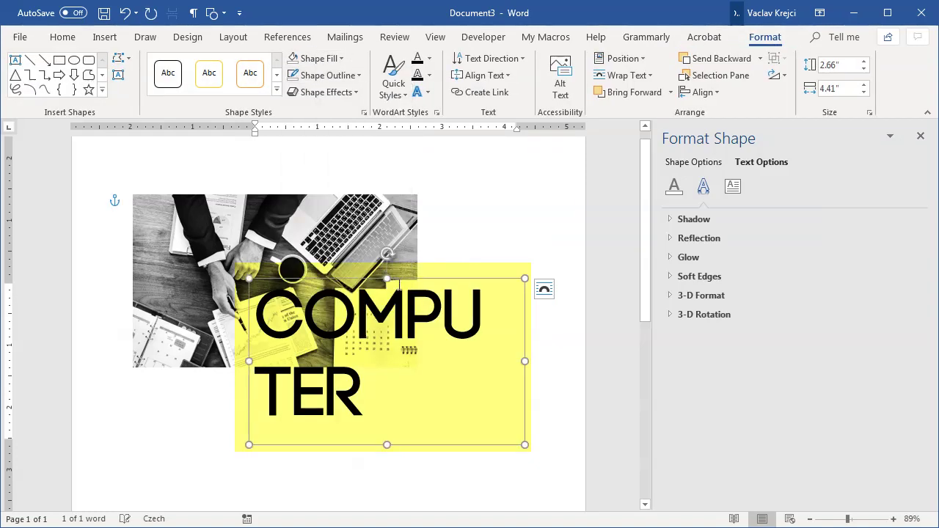
Break COMPUTER after the P so COMP and UTER sit on separate lines
{"action": "left_click", "coordinate": [436, 327]}
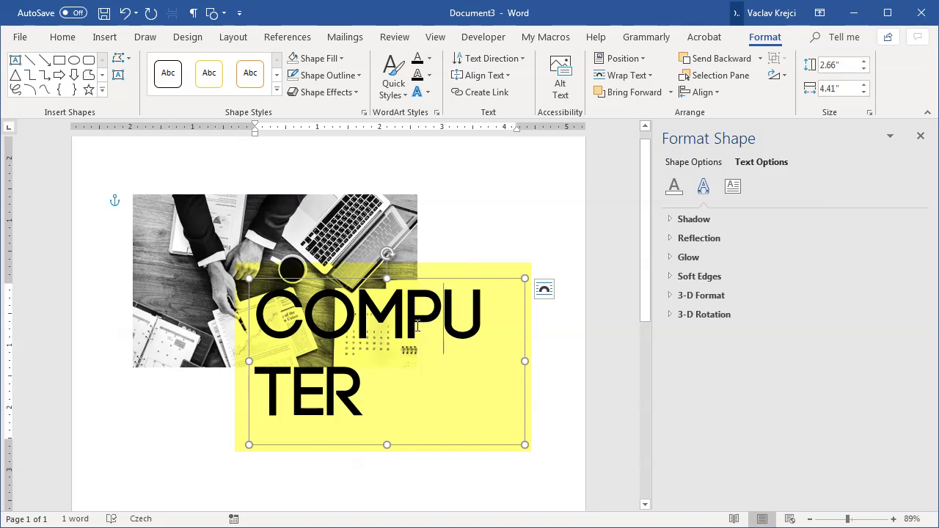
{"action": "key", "text": "Return"}
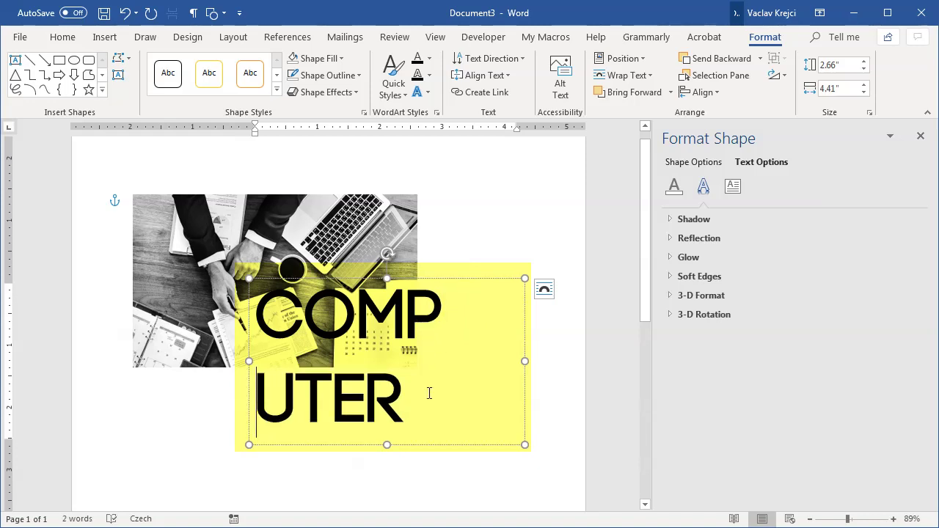
Try centred, right and justified alignment on the whole COMP UTER heading and return it to left alignment
{"action": "key", "text": "ctrl+a"}
{"action": "left_click", "coordinate": [64, 38]}
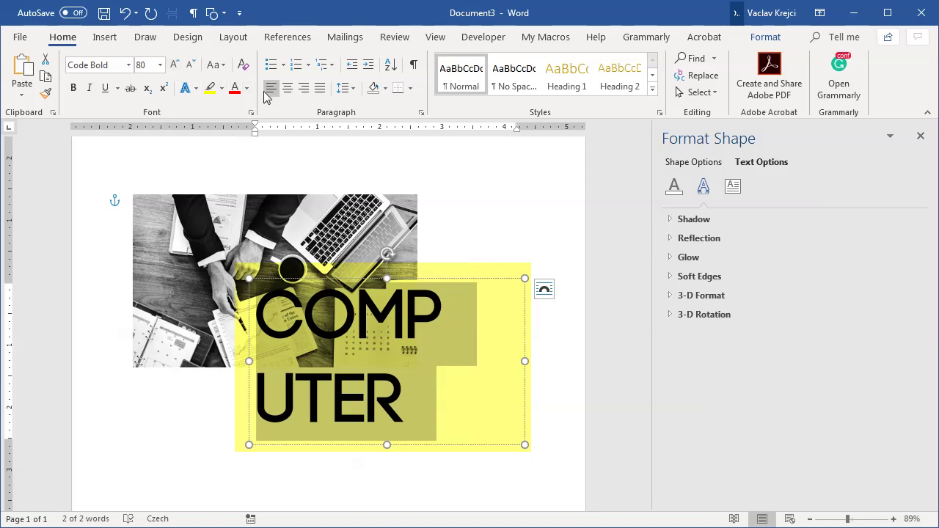
{"action": "left_click", "coordinate": [287, 88]}
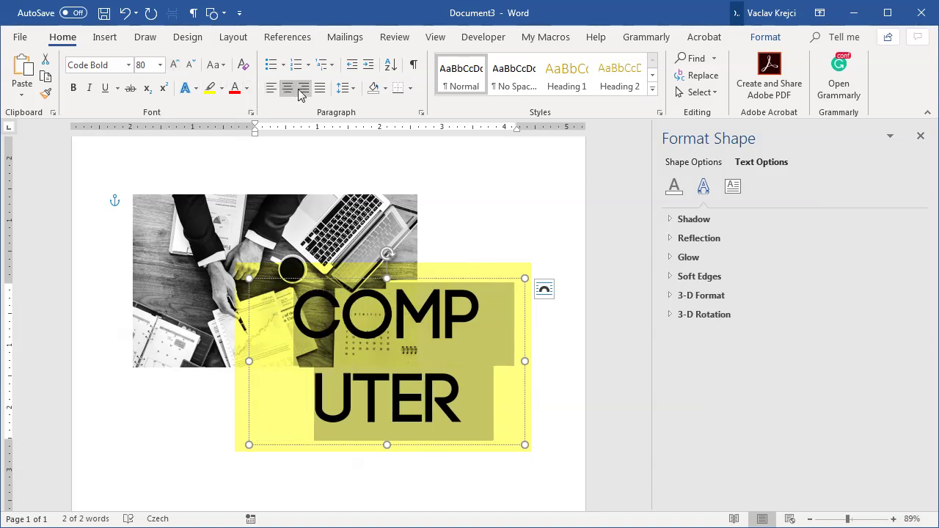
{"action": "left_click", "coordinate": [302, 89]}
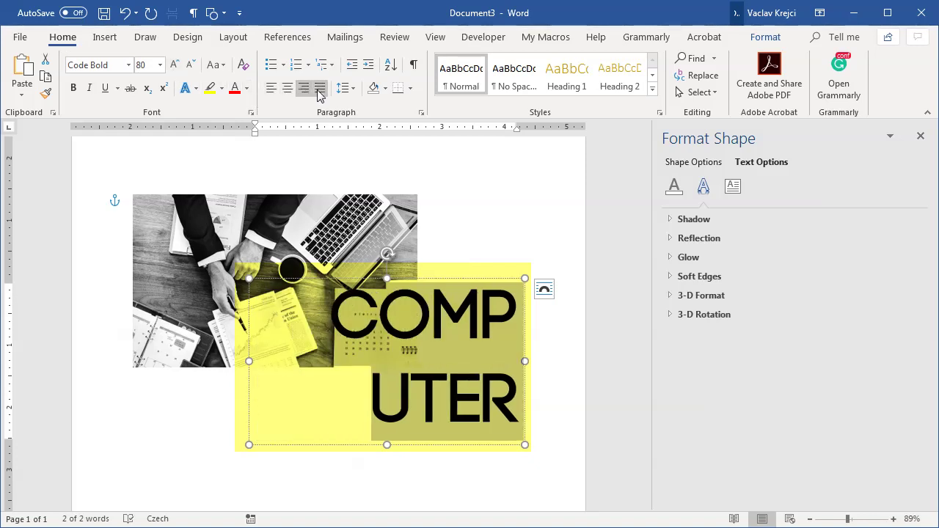
{"action": "left_click", "coordinate": [319, 91]}
{"action": "left_click", "coordinate": [278, 92]}
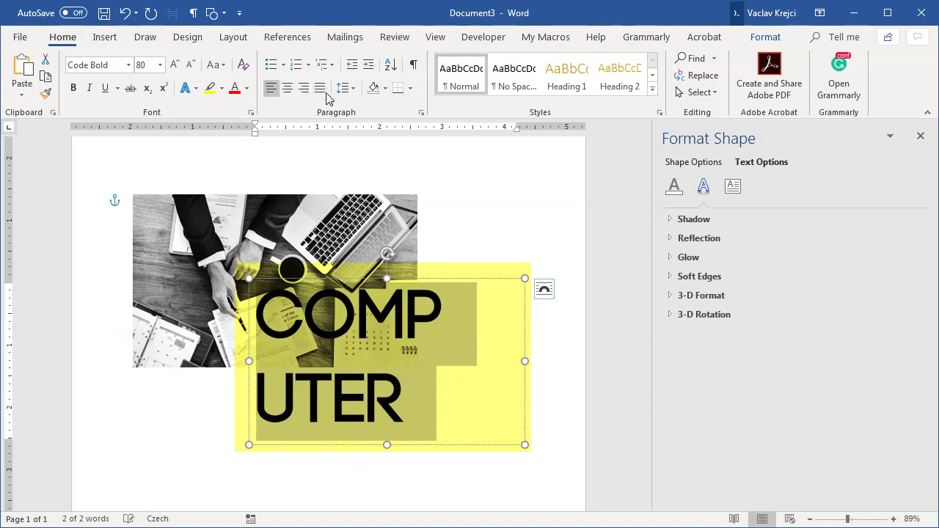
Insert the 200-word Lorem ipsum text from the Blind Text Generator page in the browser into the document below the yellow rectangle
{"action": "scroll", "coordinate": [408, 253], "scroll_direction": "down", "scroll_amount": 3}
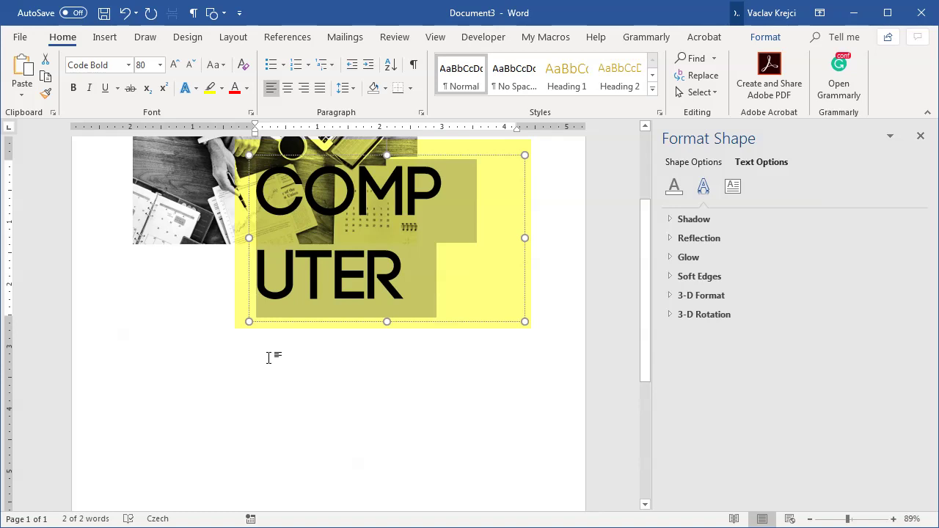
{"action": "left_click", "coordinate": [268, 358]}
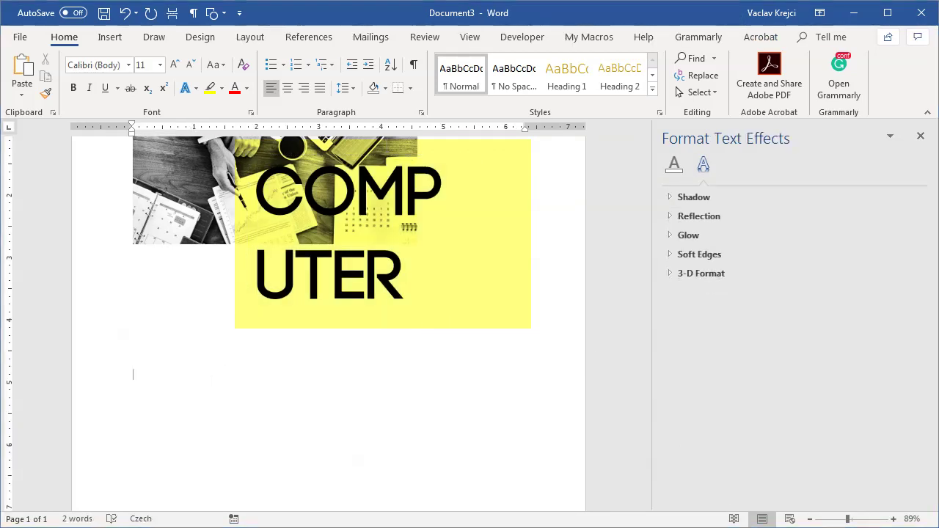
{"action": "key", "text": "alt+Tab"}
{"action": "left_click", "coordinate": [450, 12]}
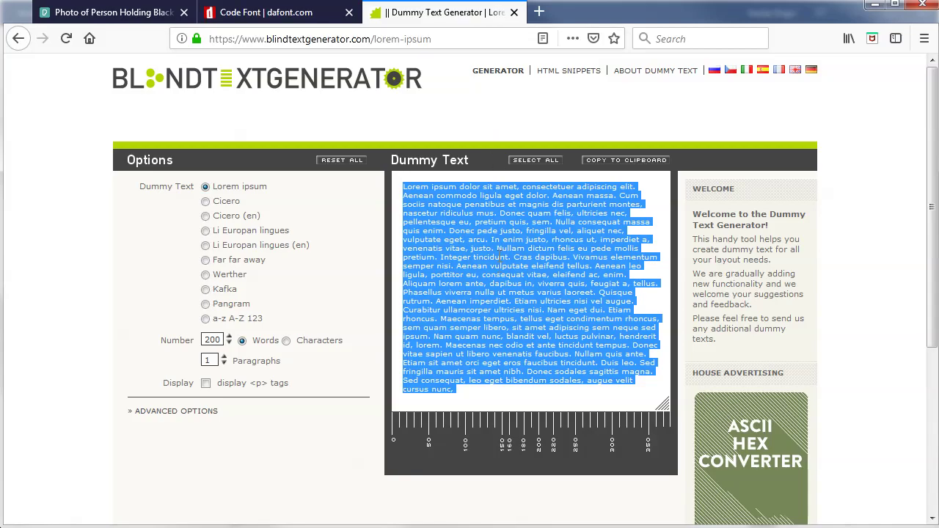
{"action": "key", "text": "alt+Tab"}
{"action": "type", "text": "Lorem ipsum dolor sit amet, consectetuer adipiscing elit. Aenean commodo ligula eget dolor. Aenean massa. Cum sociis natoque penatibus et magnis dis parturient montes, nascetur ridiculus mus. Donec quam felis, ultricies nec, pellentesque eu, pretium quis, sem. Nulla consequat massa quis enim. Donec pede justo, fringilla vel, aliquet nec, vulputate eget, arcu. In enim justo, rhoncus ut, imperdiet a, venenatis vitae, justo. Nullam dictum felis eu pede mollis pretium. Integer tincidunt. Cras dapibus. Vivamus elementum semper nisi. Aenean vulputate eleifend tellus. Aenean leo ligula, porttitor eu, consequat vitae, eleifend ac, enim. Aliquam lorem ante, dapibus in, viverra quis, feugiat a, tellus. Phasellus viverra nulla ut metus varius laoreet. Quisque rutrum. Aenean imperdiet. Etiam ultricies nisi vel augue. Curabitur ullamcorper ultricies nisi. Nam eget dui. Etiam rhoncus. Maecenas tempus, tellus eget condimentum rhoncus, sem quam semper libero, sit amet adipiscing sem neque sed ipsum. Nam quam nunc, blandit vel, luctus pulvinar, hendrerit id, lorem. Maecenas nec odio et ante tincidunt tempus. Donec vitae sapien ut libero venenatis faucibus. Nullam quis ante. Etiam sit amet orci eget eros faucibus tincidunt. Duis leo. Sed fringilla mauris sit amet nibh. Donec sodales sagittis magna. Sed consequat, leo eget bibendum sodales, augue velit cursus nunc,"}
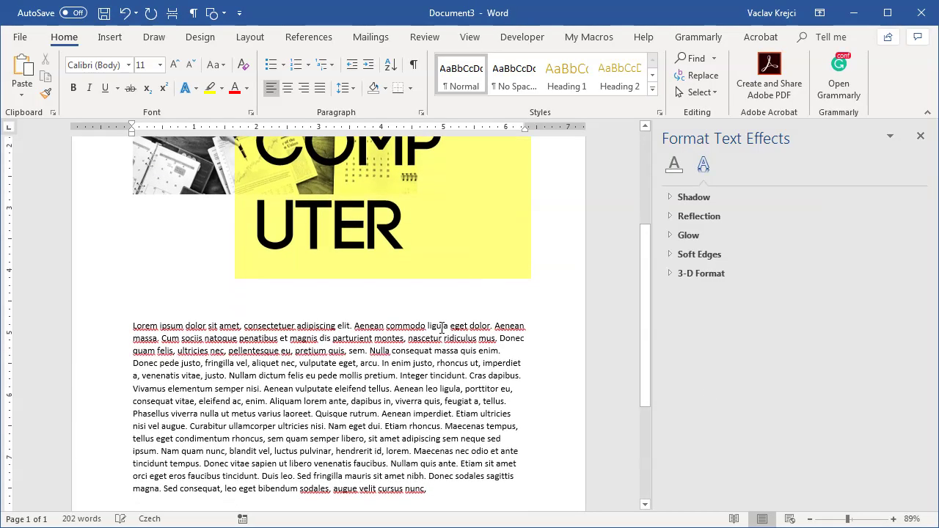
Turn off spelling and grammar checking for the whole Lorem ipsum paragraph
{"action": "mouse_move", "coordinate": [418, 465]}
{"action": "left_mouse_down"}
{"action": "mouse_move", "coordinate": [117, 301]}
{"action": "mouse_move", "coordinate": [128, 296]}
{"action": "mouse_move", "coordinate": [433, 462]}
{"action": "left_mouse_up"}
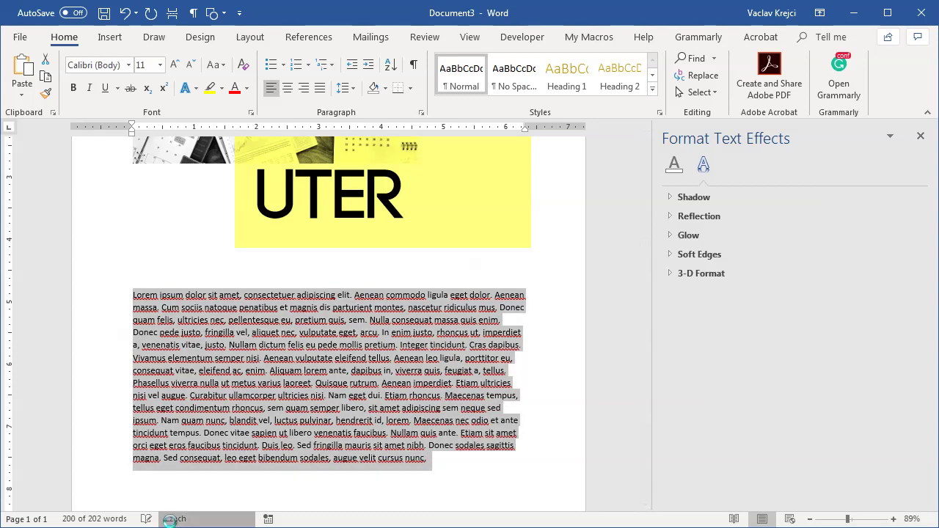
{"action": "left_click", "coordinate": [175, 519]}
{"action": "left_click", "coordinate": [377, 314]}
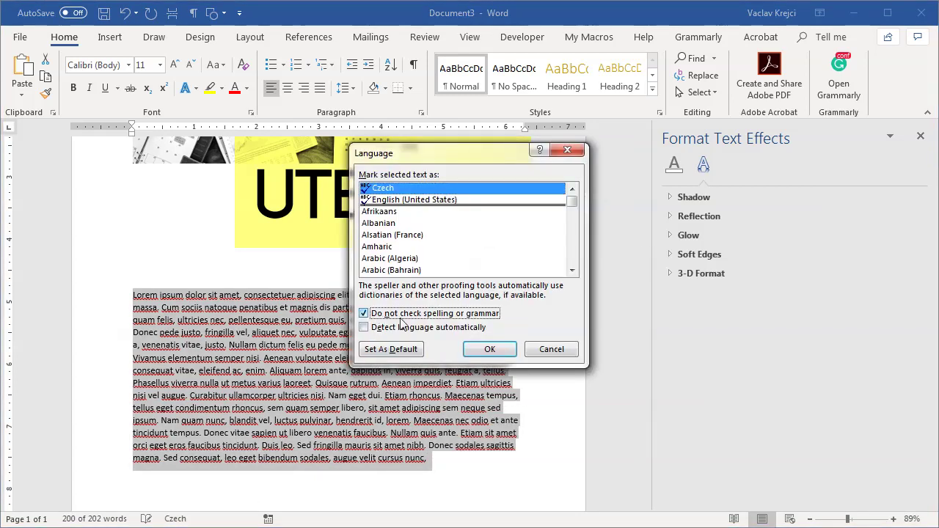
{"action": "left_click", "coordinate": [488, 351]}
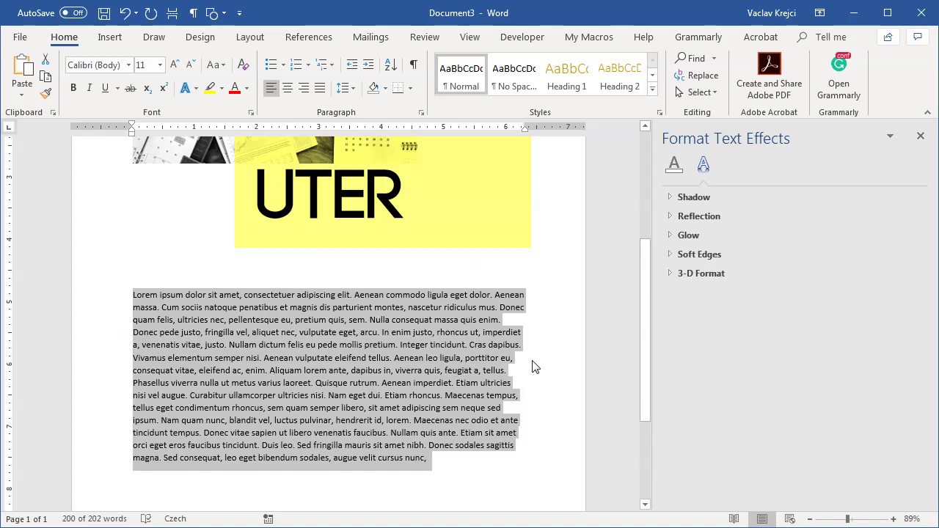
Try centred and right alignment on the Lorem ipsum paragraph and settle on justified
{"action": "left_click", "coordinate": [288, 91]}
{"action": "left_click", "coordinate": [303, 90]}
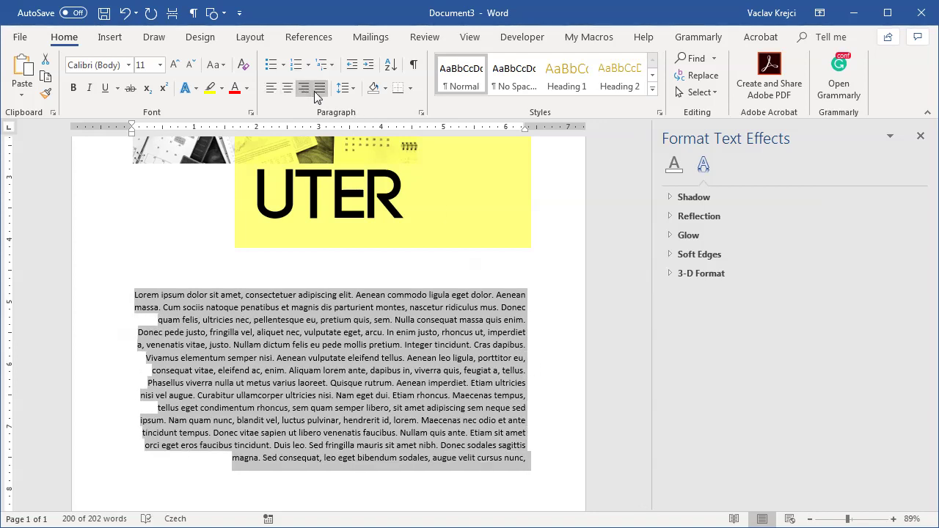
{"action": "left_click", "coordinate": [320, 89]}
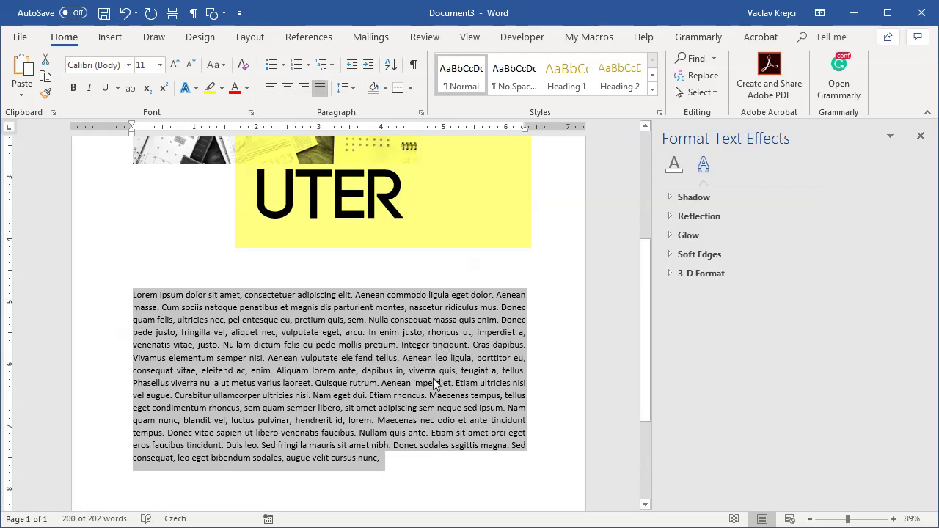
Replace the comma ending the Lorem ipsum paragraph with a period and add a manual line break after it
{"action": "left_click", "coordinate": [390, 465]}
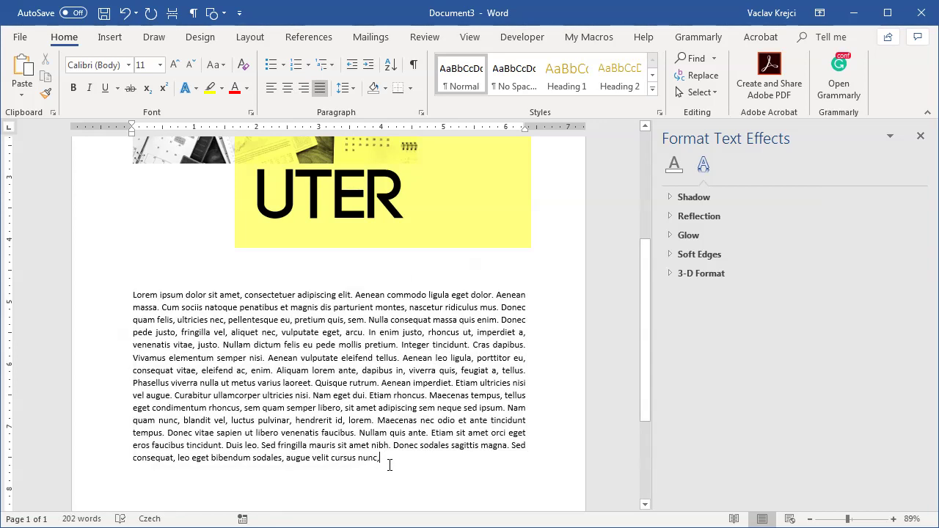
{"action": "key", "text": "BackSpace"}
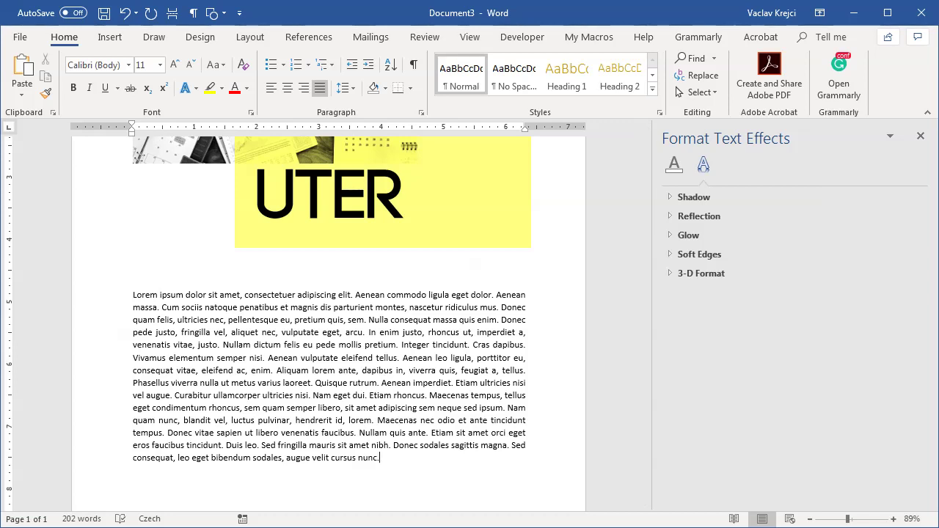
{"action": "key", "text": "shift+Return"}
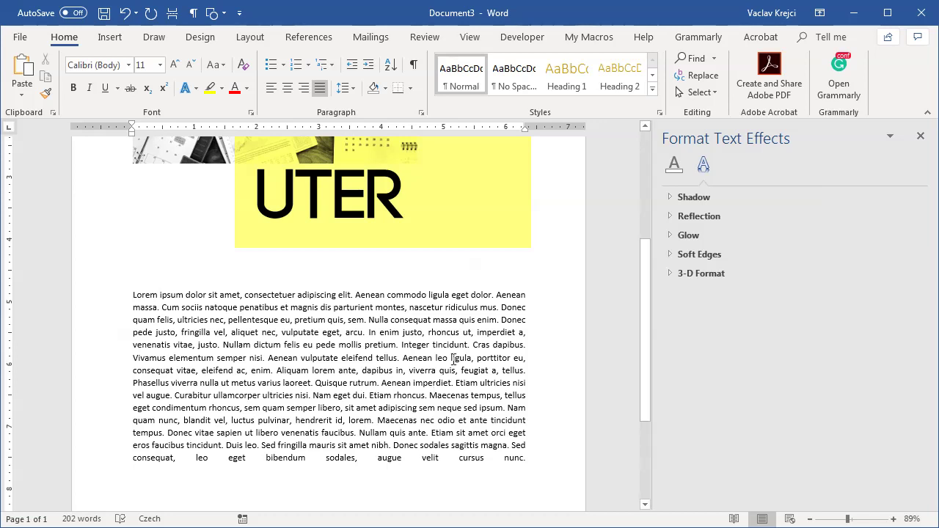
Try the filler text dfgdfg after the line break, delete it, and highlight word gaps in the paragraph's last line
{"action": "scroll", "coordinate": [453, 359], "scroll_direction": "down", "scroll_amount": 1}
{"action": "type", "text": "dfgdfg"}
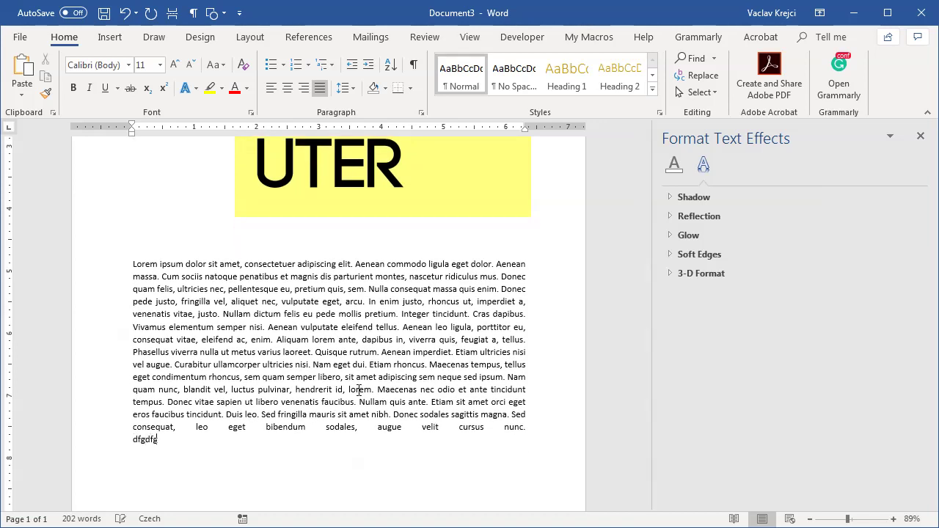
{"action": "key", "text": "BackSpace"}
{"action": "key", "text": "BackSpace"}
{"action": "key", "text": "BackSpace"}
{"action": "key", "text": "BackSpace"}
{"action": "key", "text": "BackSpace"}
{"action": "key", "text": "BackSpace"}
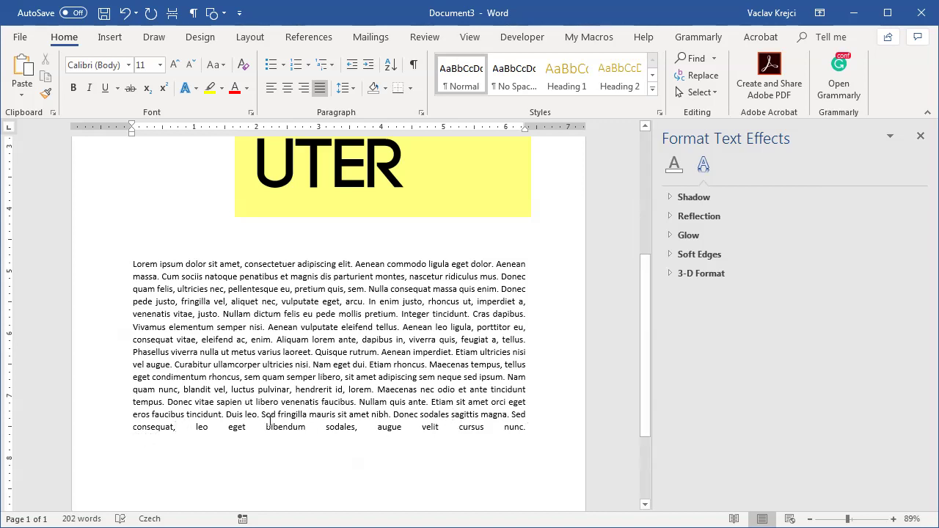
{"action": "double_click", "coordinate": [194, 427]}
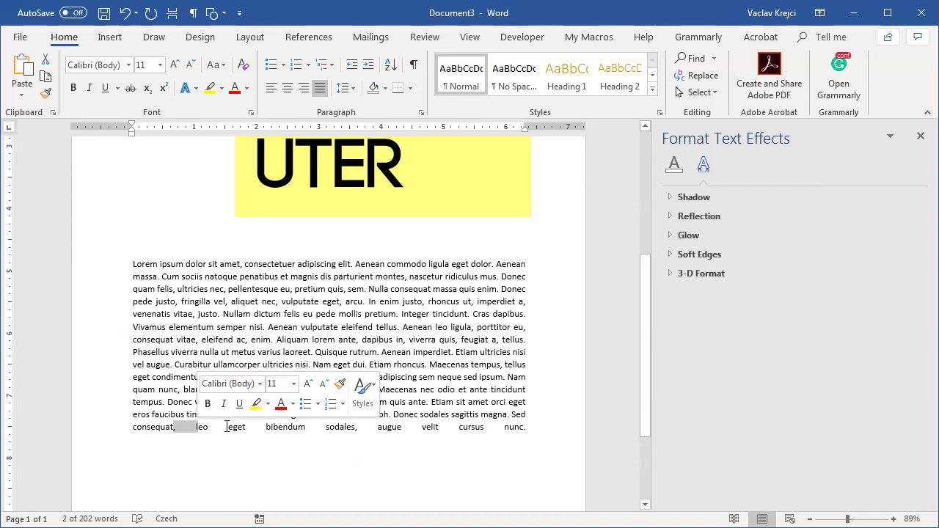
{"action": "double_click", "coordinate": [218, 427]}
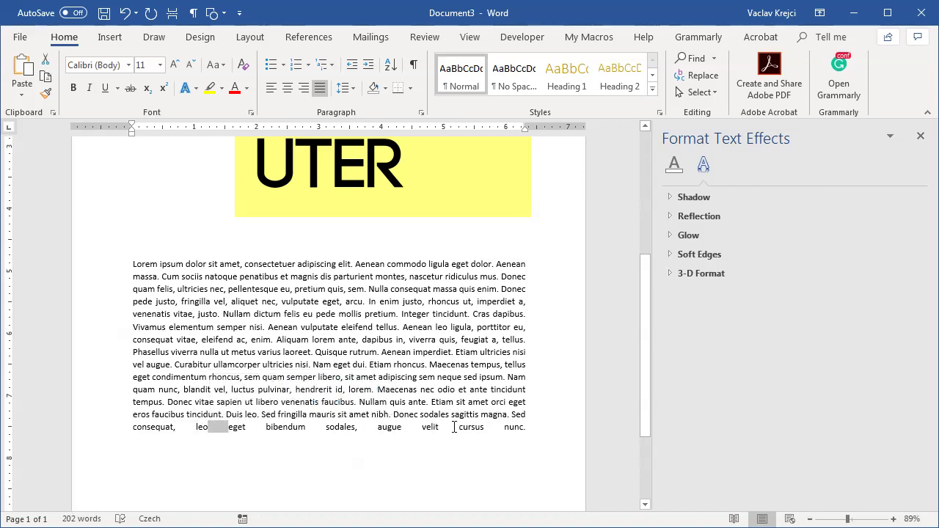
Justify the COMP UTER heading, end both lines with manual line breaks, and check the breaks by briefly showing formatting marks
{"action": "scroll", "coordinate": [407, 284], "scroll_direction": "up", "scroll_amount": 4}
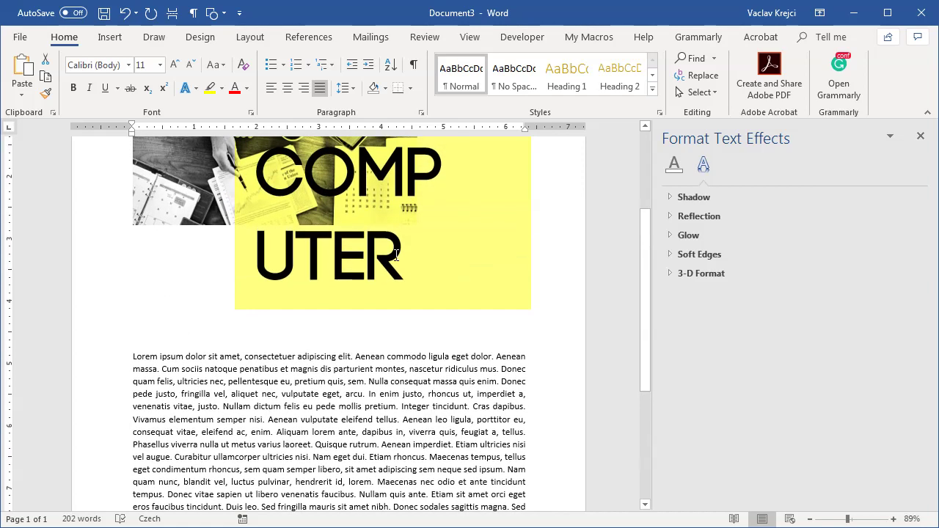
{"action": "left_click", "coordinate": [407, 285]}
{"action": "double_click", "coordinate": [407, 285]}
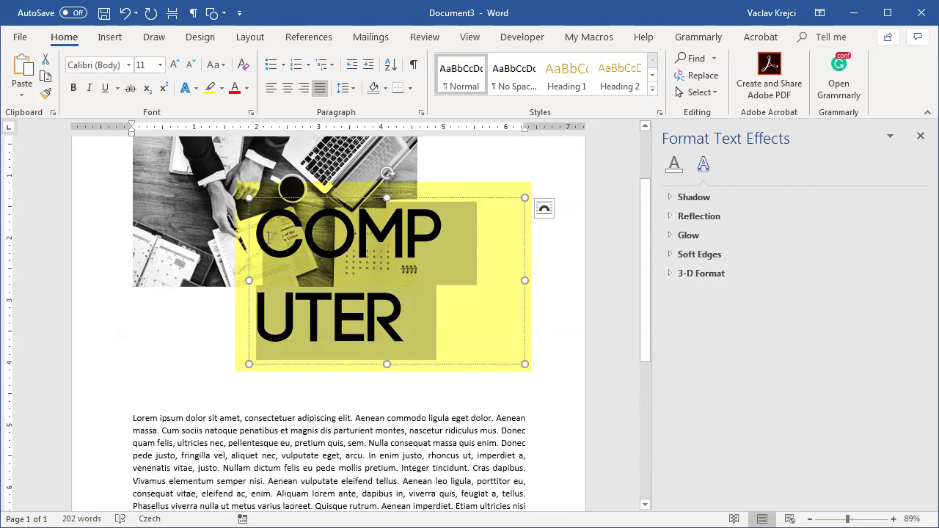
{"action": "left_click", "coordinate": [323, 89]}
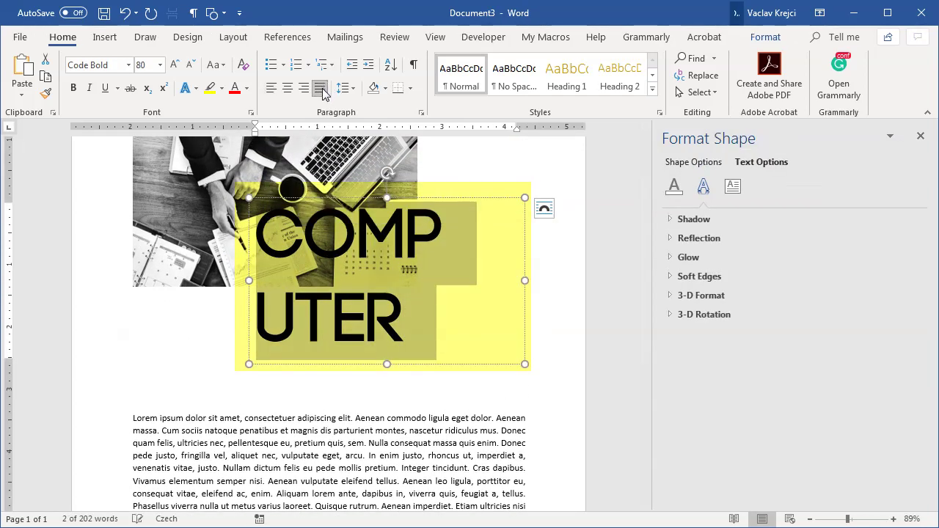
{"action": "left_click", "coordinate": [453, 251]}
{"action": "left_click", "coordinate": [416, 307]}
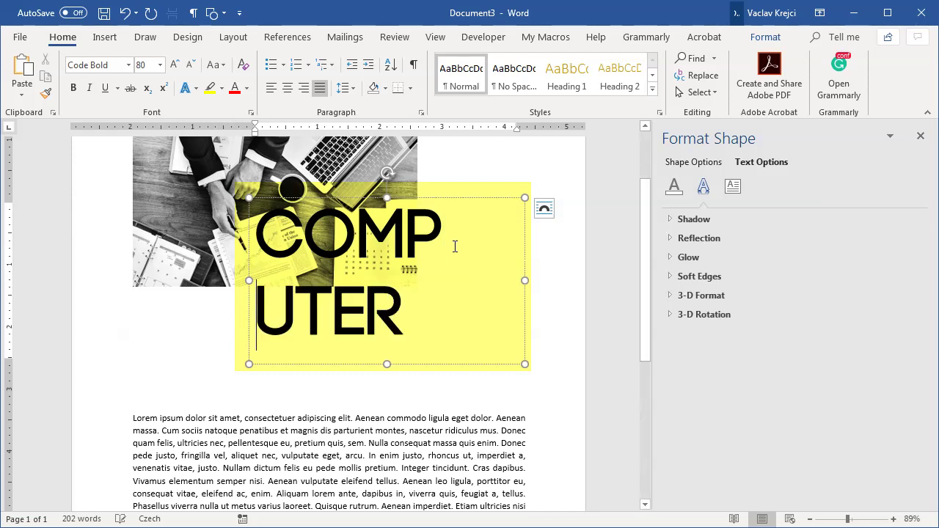
{"action": "left_click", "coordinate": [415, 66]}
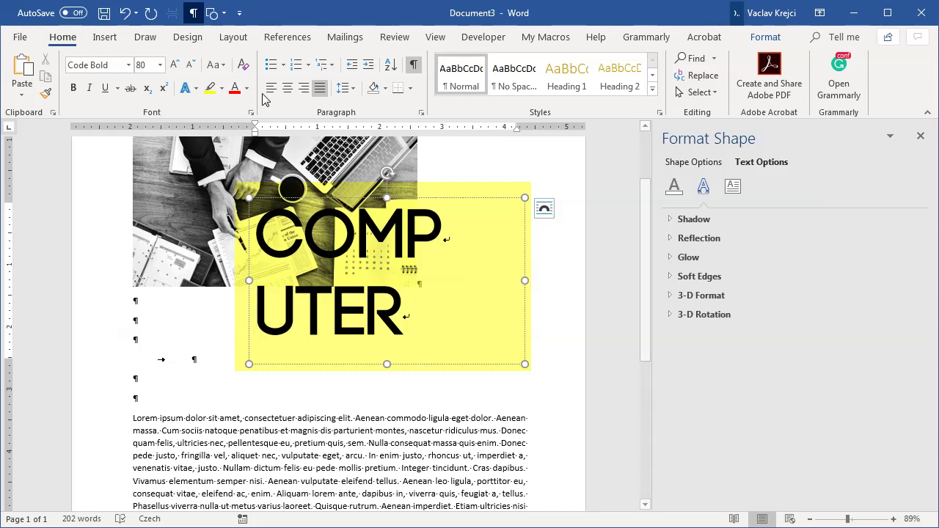
{"action": "left_click", "coordinate": [413, 68]}
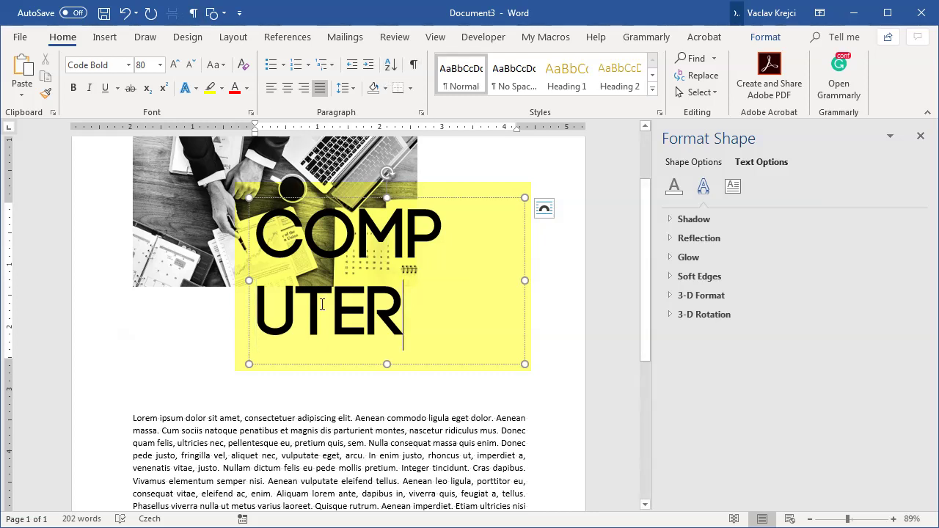
Space the letters of UTER across the text box by inserting a tab between each pair of letters
{"action": "left_click", "coordinate": [300, 304]}
{"action": "key", "text": "Tab"}
{"action": "key", "text": "Tab"}
{"action": "key", "text": "Tab"}
{"action": "key", "text": "Tab"}
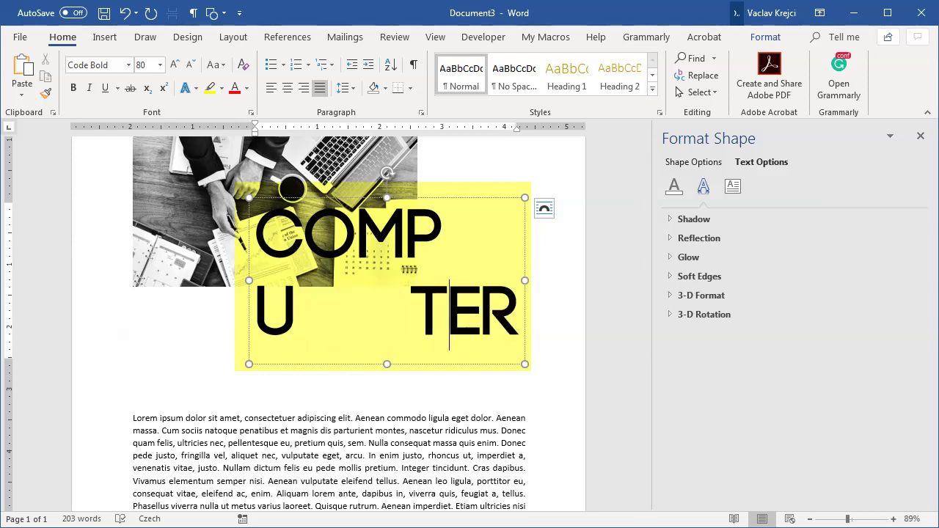
{"action": "key", "text": "Tab"}
{"action": "key", "text": "Right"}
{"action": "key", "text": "Tab"}
{"action": "key", "text": "Up"}
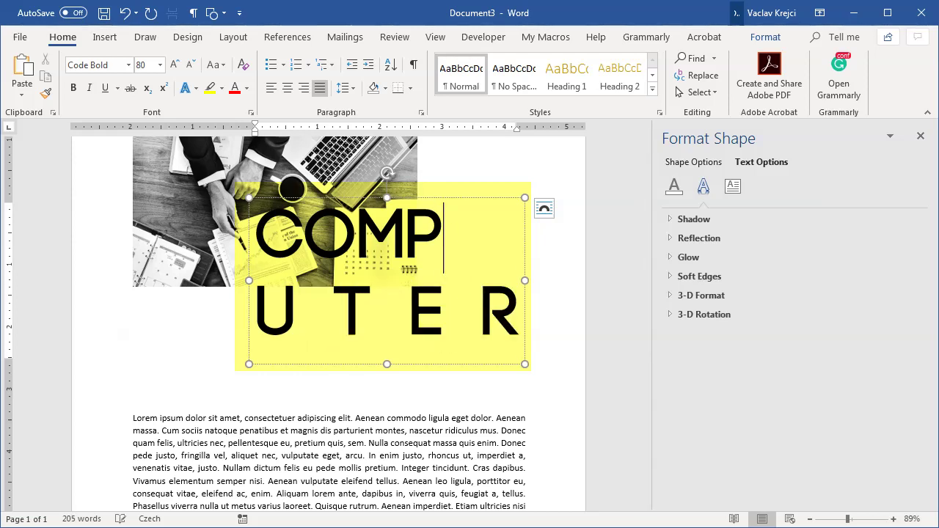
Insert a tab between each pair of letters in COMP to spread the heading's first line
{"action": "key", "text": "Left"}
{"action": "key", "text": "Left"}
{"action": "key", "text": "Left"}
{"action": "key", "text": "Left"}
{"action": "key", "text": "Right"}
{"action": "key", "text": "Tab"}
{"action": "key", "text": "Right"}
{"action": "key", "text": "Tab"}
{"action": "key", "text": "Right"}
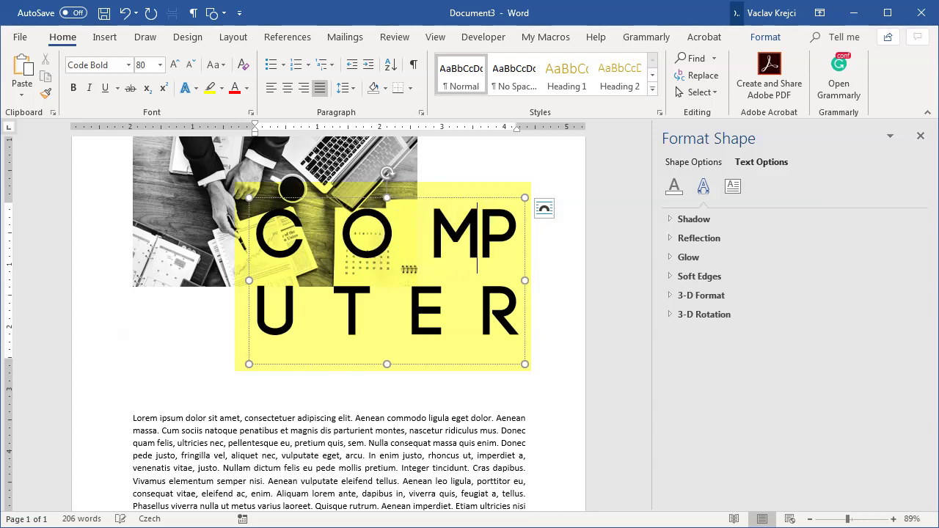
{"action": "key", "text": "Tab"}
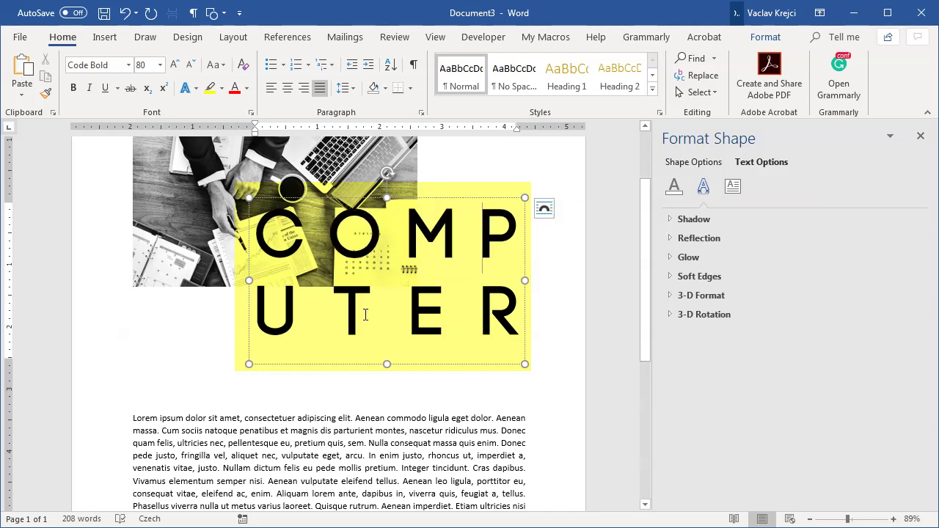
Remove the tabs between the letters of COMP
{"action": "left_click", "coordinate": [339, 276]}
{"action": "key", "text": "BackSpace"}
{"action": "key", "text": "Right"}
{"action": "key", "text": "Delete"}
{"action": "key", "text": "Right"}
{"action": "key", "text": "Delete"}
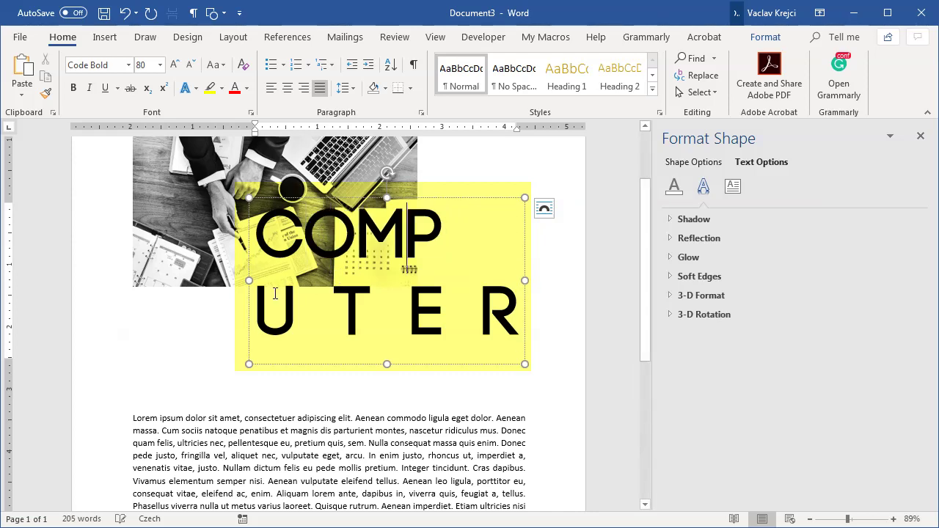
Remove the tabs between the letters of UTER
{"action": "left_click", "coordinate": [295, 312]}
{"action": "key", "text": "Delete"}
{"action": "key", "text": "Right"}
{"action": "key", "text": "Right"}
{"action": "key", "text": "Delete"}
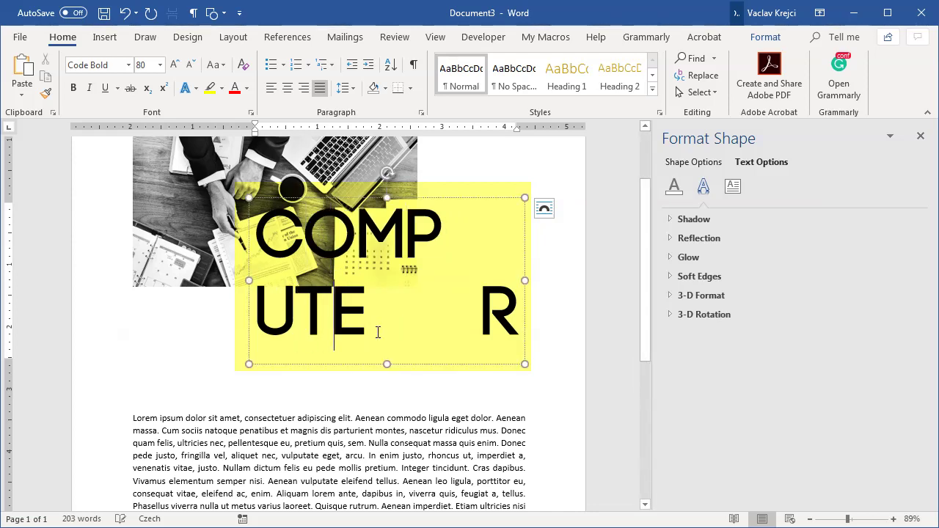
{"action": "key", "text": "Right"}
{"action": "key", "text": "Delete"}
{"action": "key", "text": "Right"}
Replace the manual line break after COMP with a paragraph break, and check it by briefly showing formatting marks
{"action": "left_click", "coordinate": [456, 241]}
{"action": "key", "text": "Delete"}
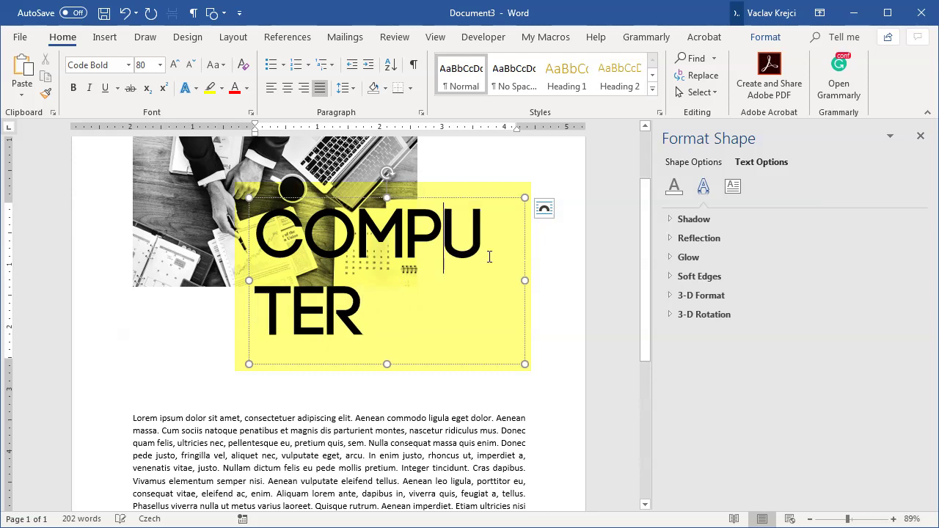
{"action": "key", "text": "Return"}
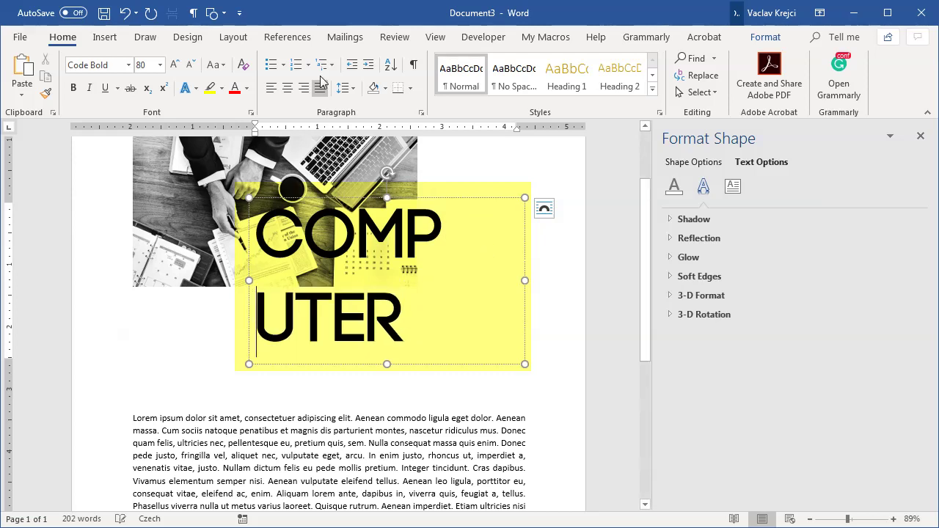
{"action": "left_click", "coordinate": [413, 65]}
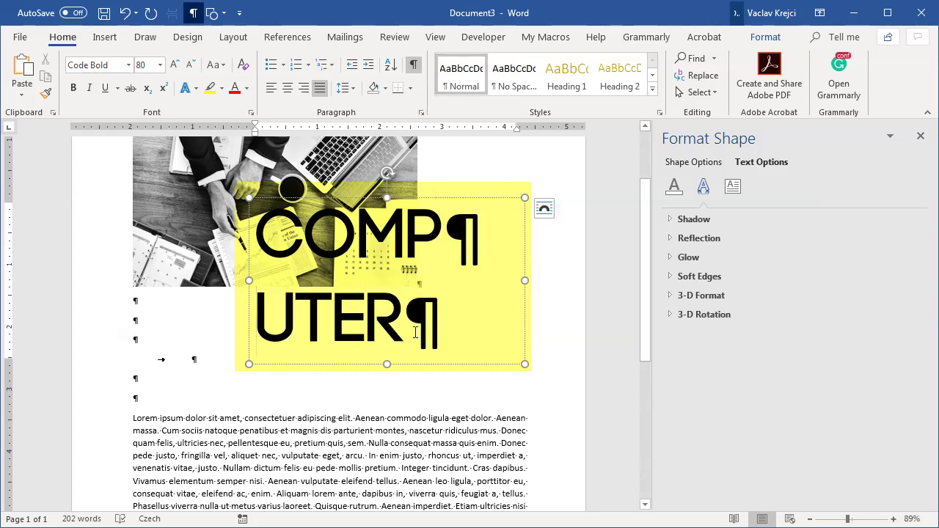
{"action": "left_click", "coordinate": [413, 66]}
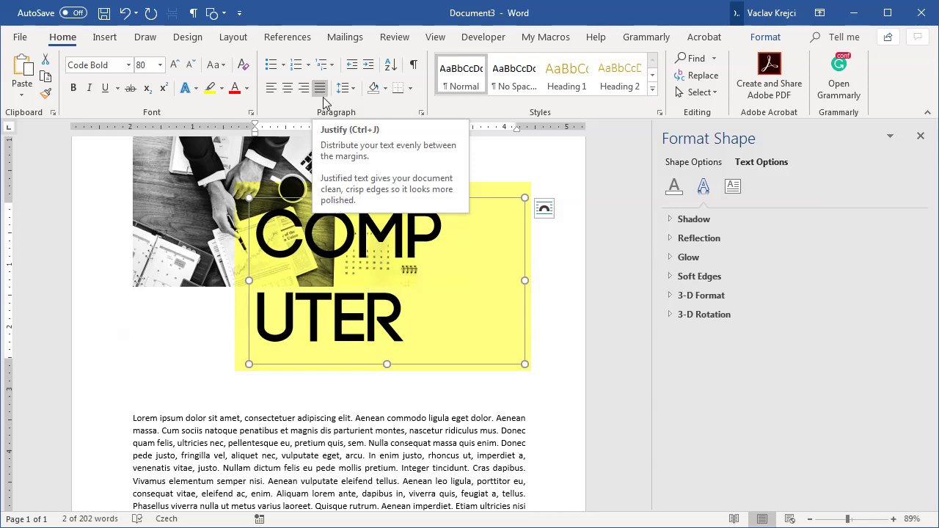
Try justified alignment on the two-line heading text box, and apply distributed alignment to spread its letters evenly
{"action": "left_click", "coordinate": [319, 89]}
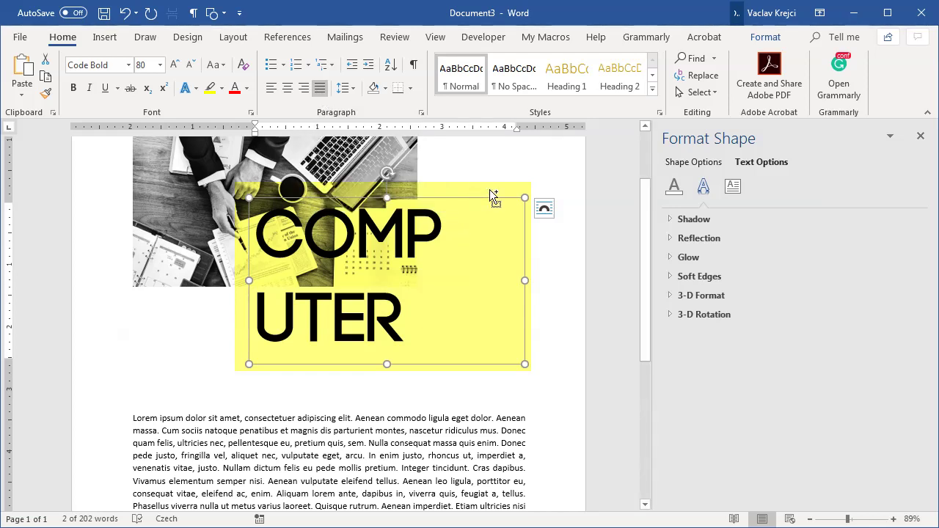
{"action": "key", "text": "ctrl+shift+j"}
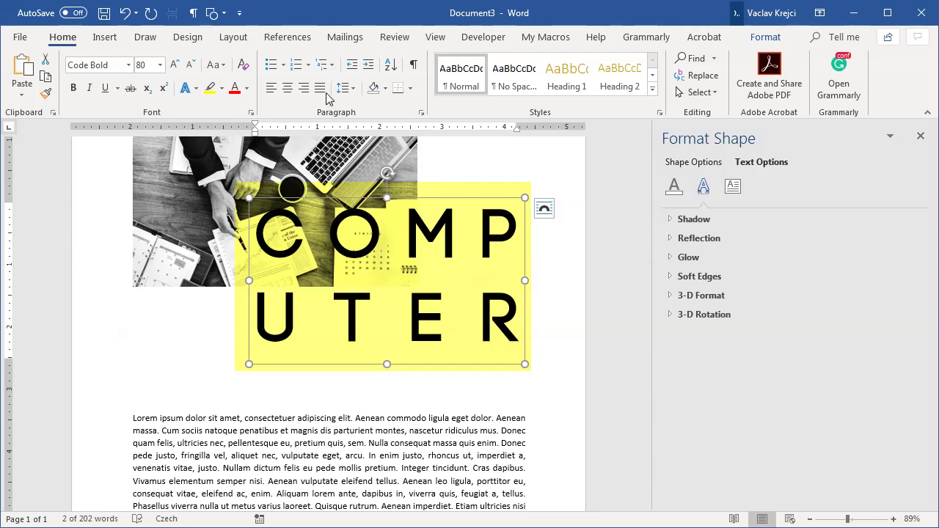
{"action": "left_click", "coordinate": [271, 90]}
Set the font of the UTER line to Code Light and leave the text box
{"action": "left_click_drag", "start_coordinate": [268, 324], "coordinate": [522, 326]}
{"action": "left_click", "coordinate": [128, 65]}
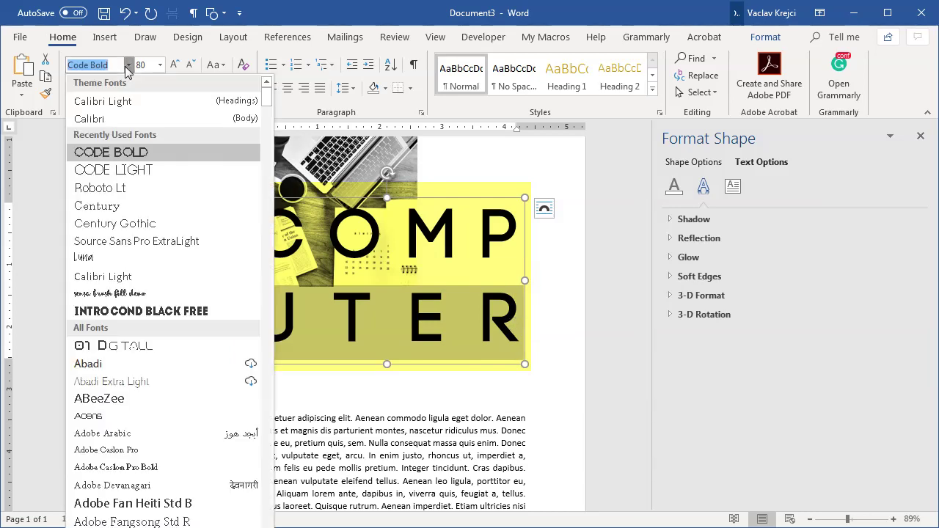
{"action": "left_click", "coordinate": [132, 171]}
{"action": "left_click", "coordinate": [312, 396]}
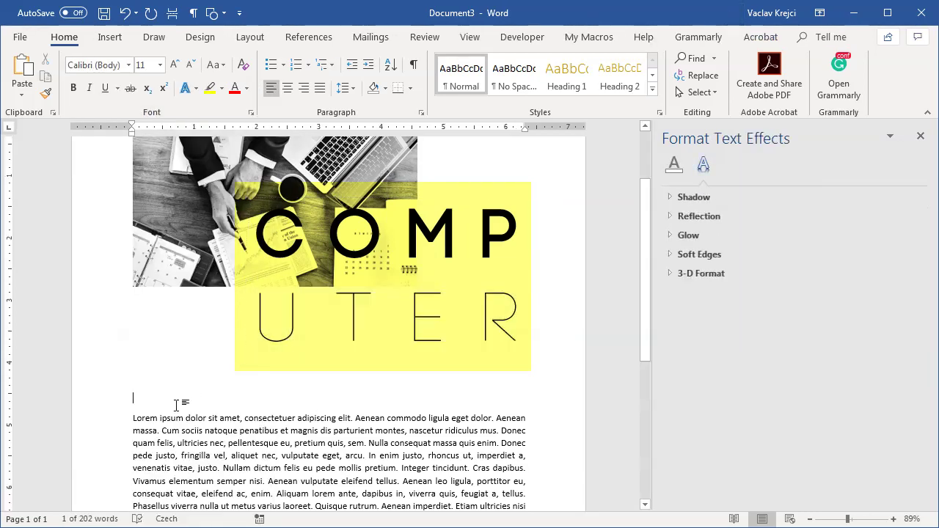
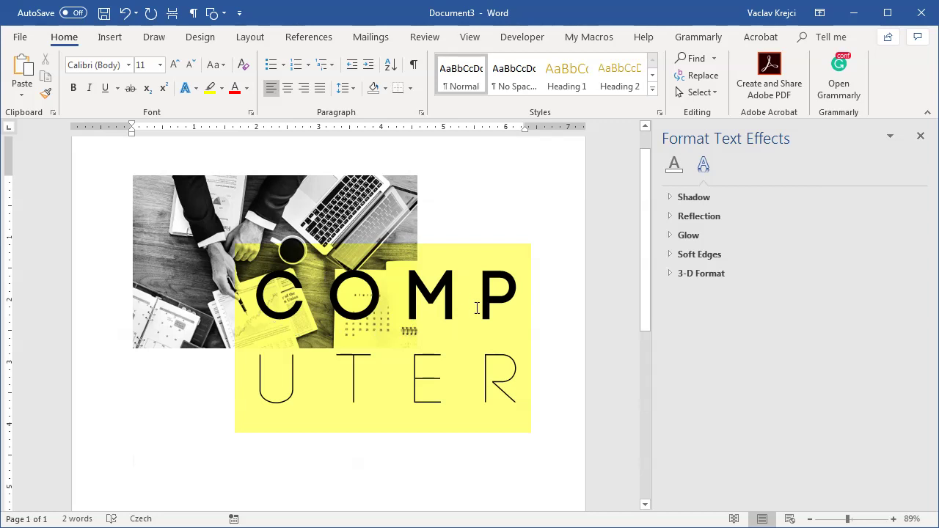
Nudge the heading text box slightly left on the yellow rectangle and deselect it
{"action": "left_click", "coordinate": [436, 260]}
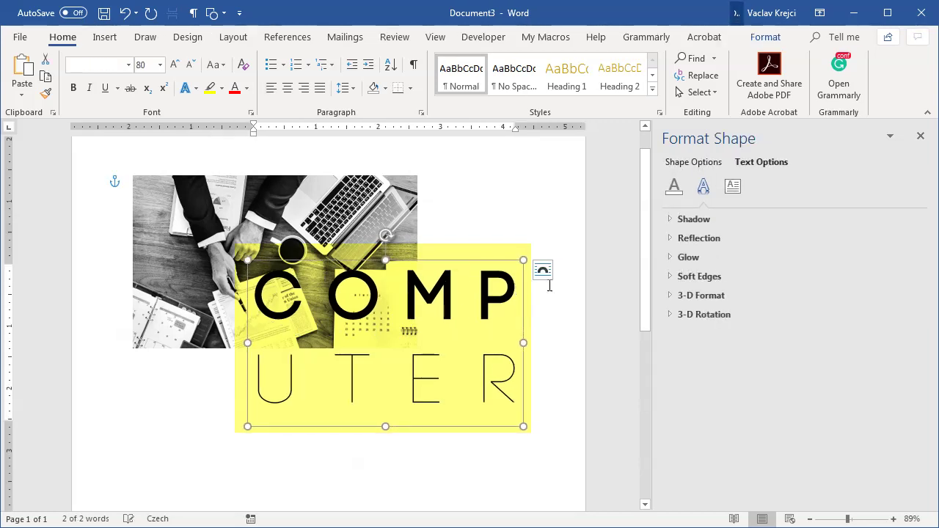
{"action": "left_click", "coordinate": [479, 214]}
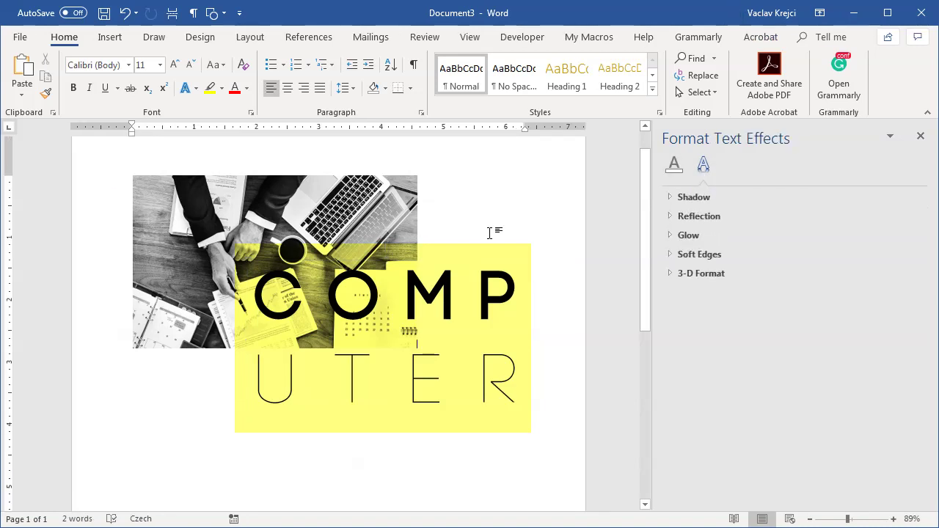